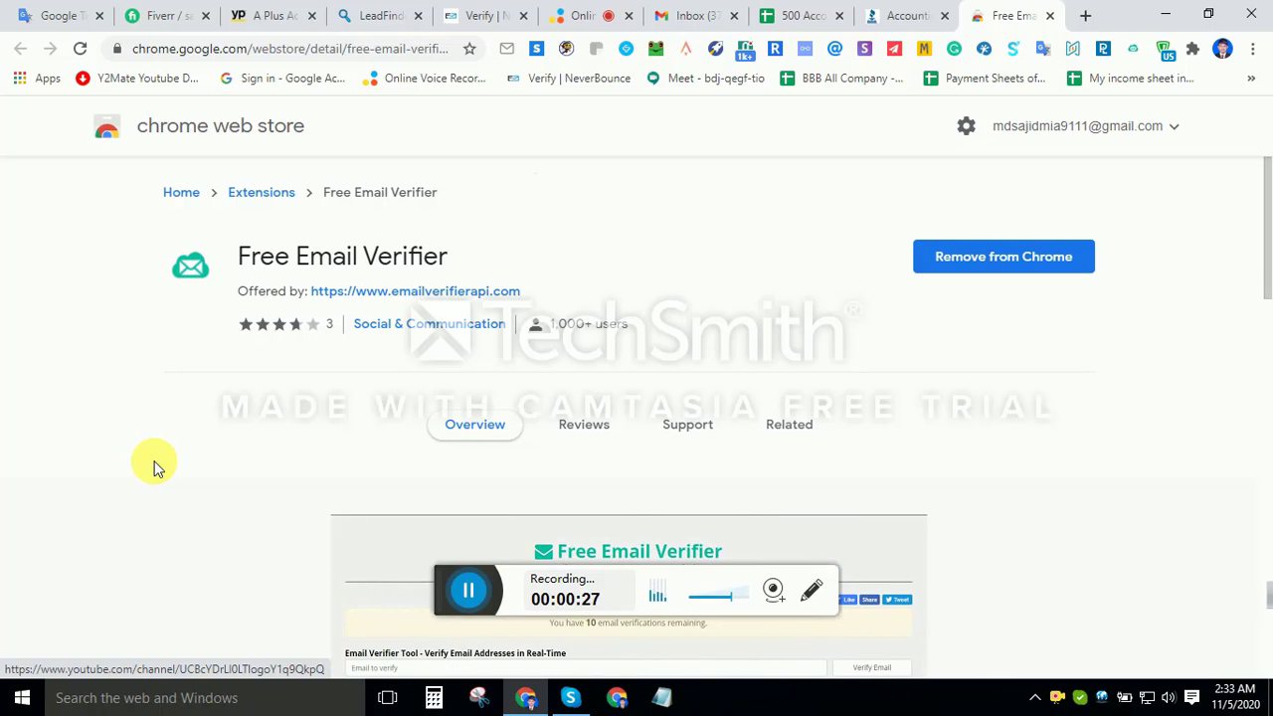
Close the Free Email Verifier store page and launch the verifier's web tool from its installed browser extension.
scroll(194, 447, "down", 1)
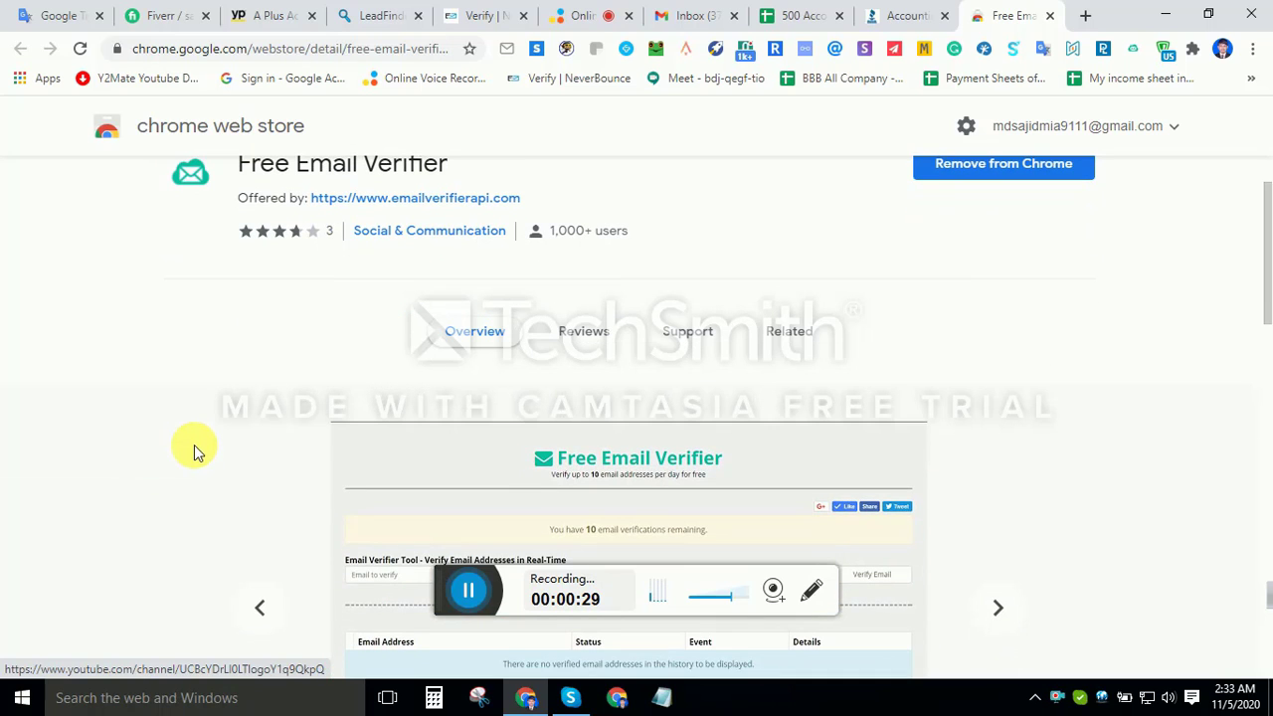
scroll(166, 429, "up", 1)
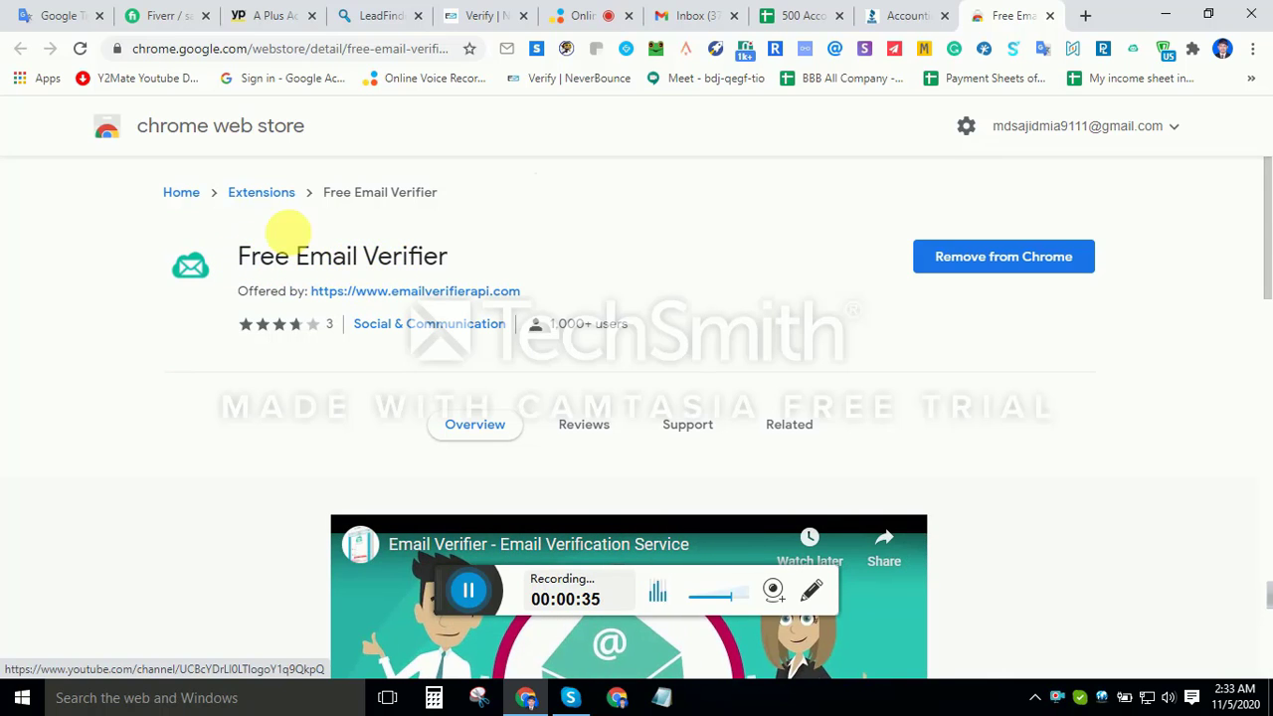
mouse_move(261, 338)
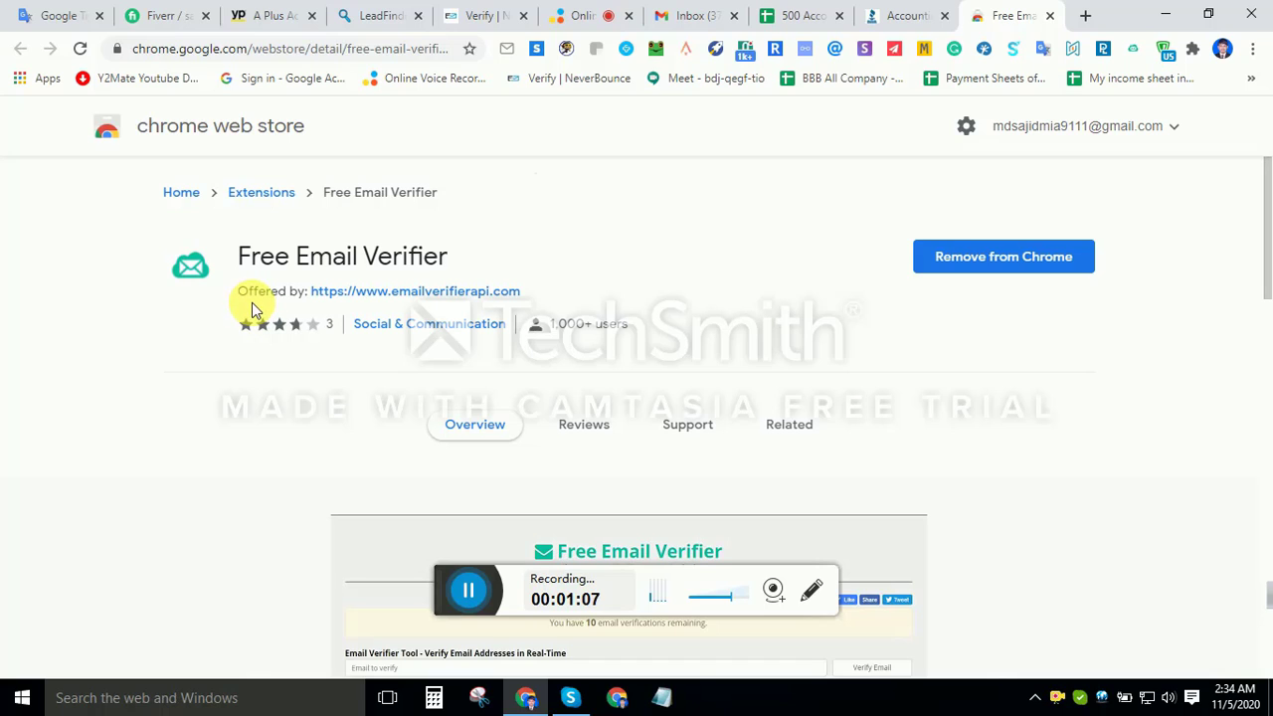
left_click(1050, 15)
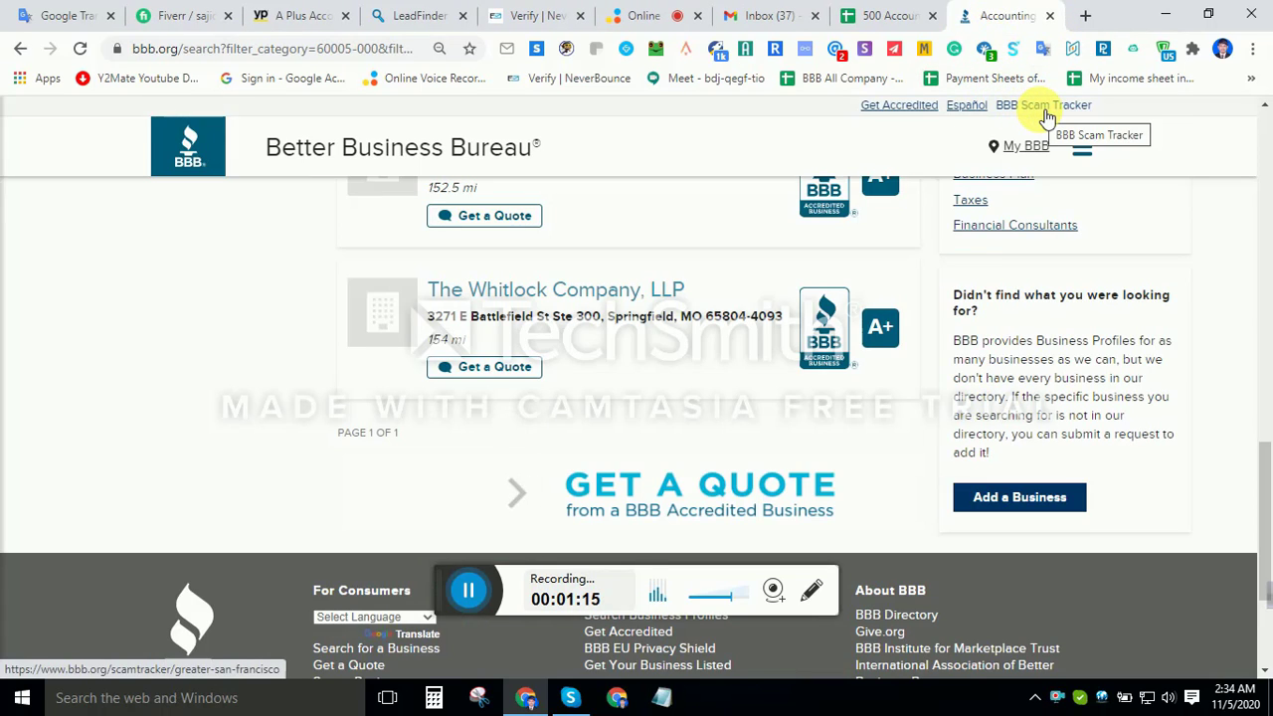
left_click(1129, 52)
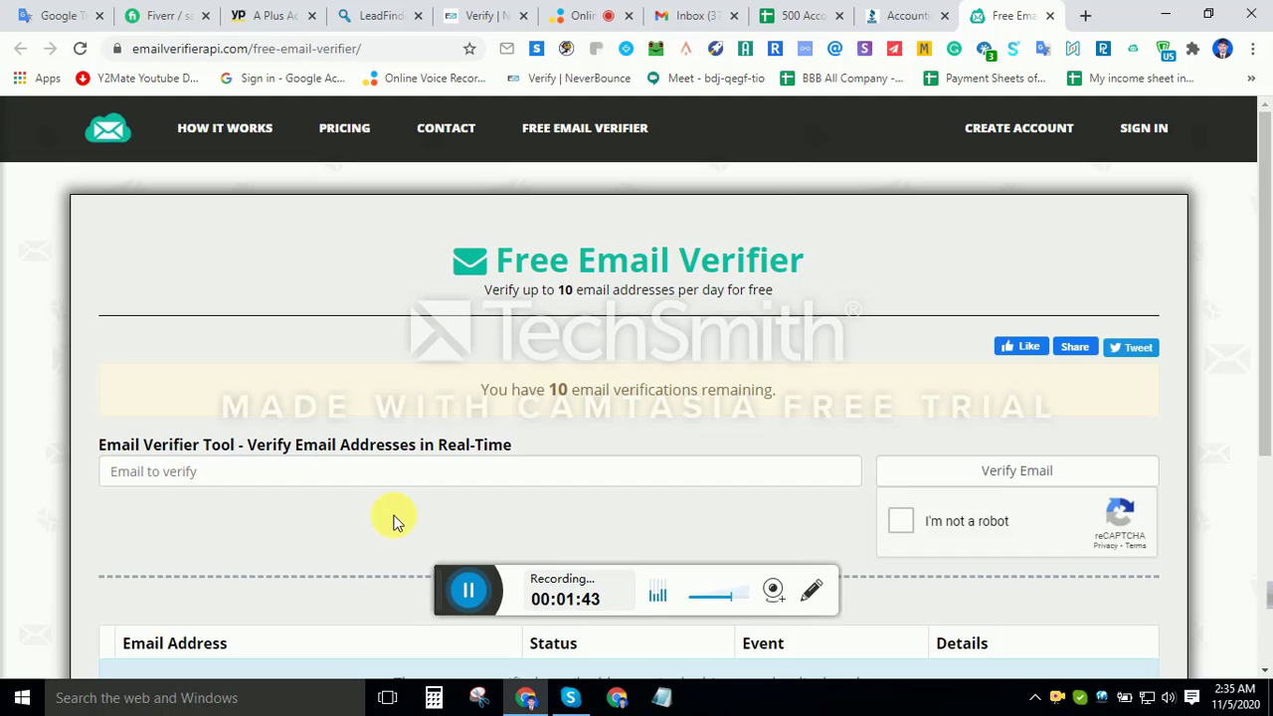
Copy The Whitlock Company contact's email from the accounting leads sheet into the verifier's email field.
left_click(788, 15)
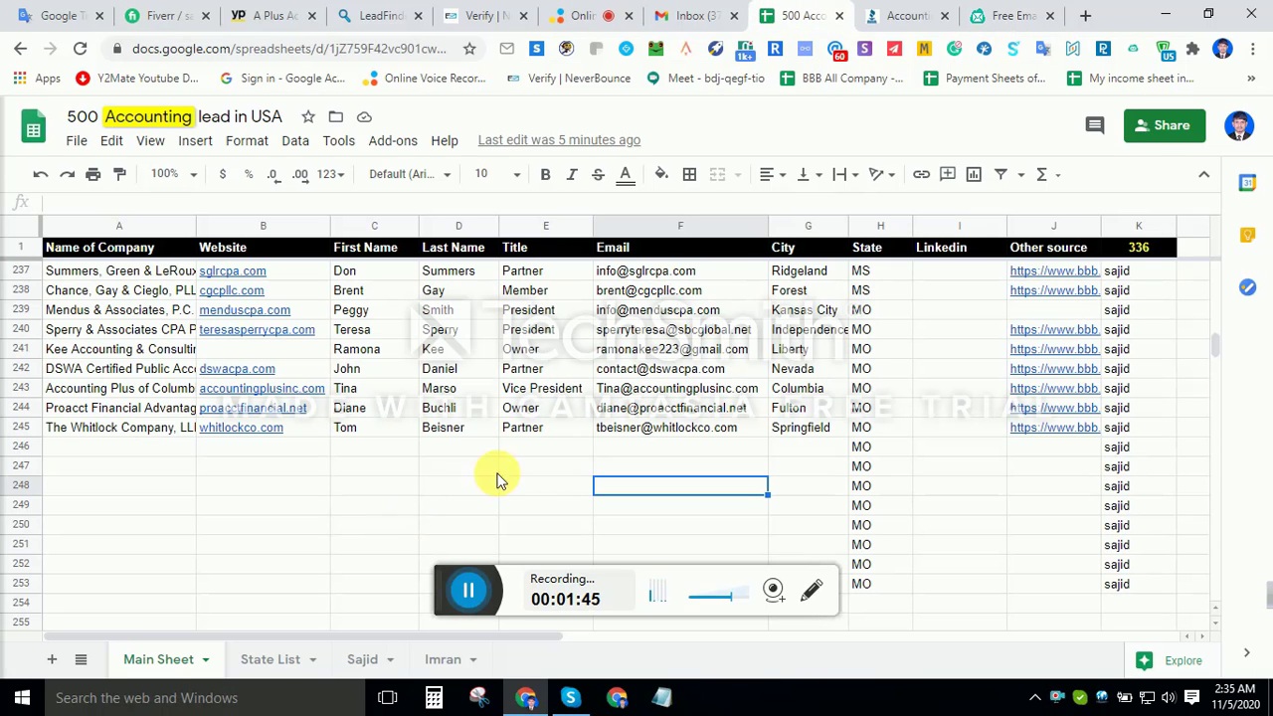
left_click(638, 428)
key("ctrl+c")
left_click(1009, 15)
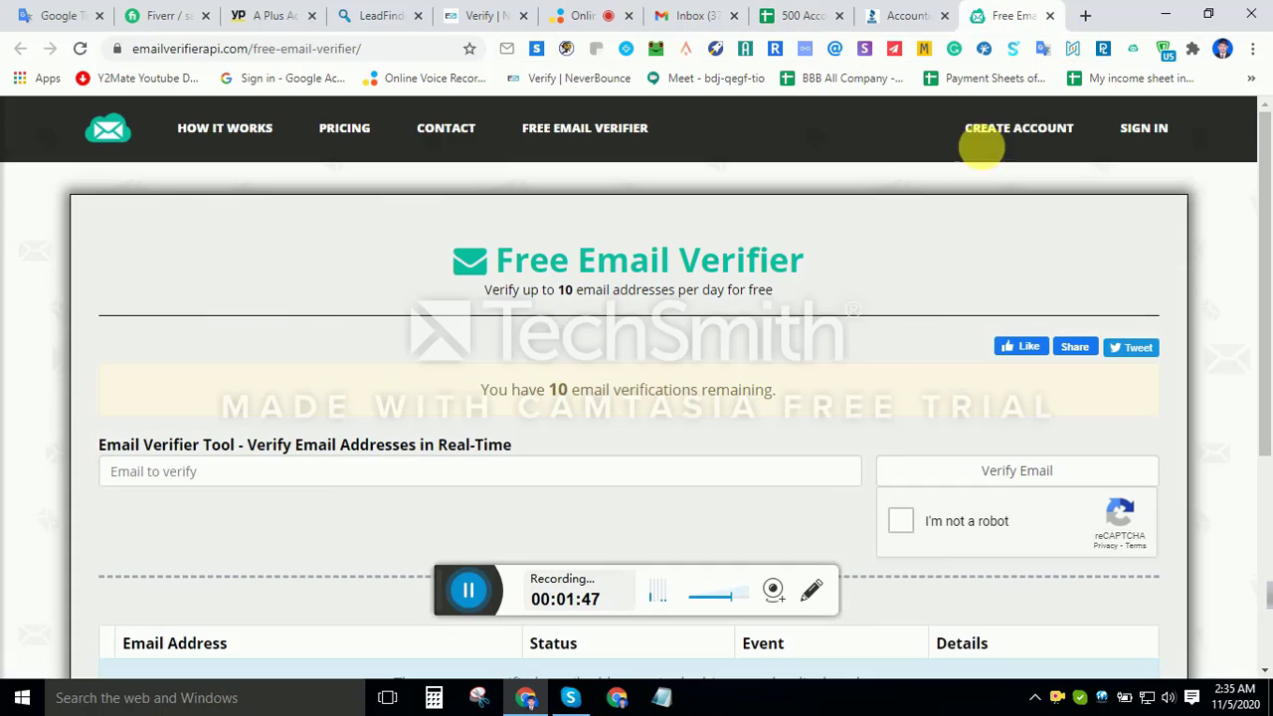
left_click(626, 475)
key("ctrl+v")
Complete the "I'm not a robot" check, verify the entered email and review its row in the results table.
left_click(900, 523)
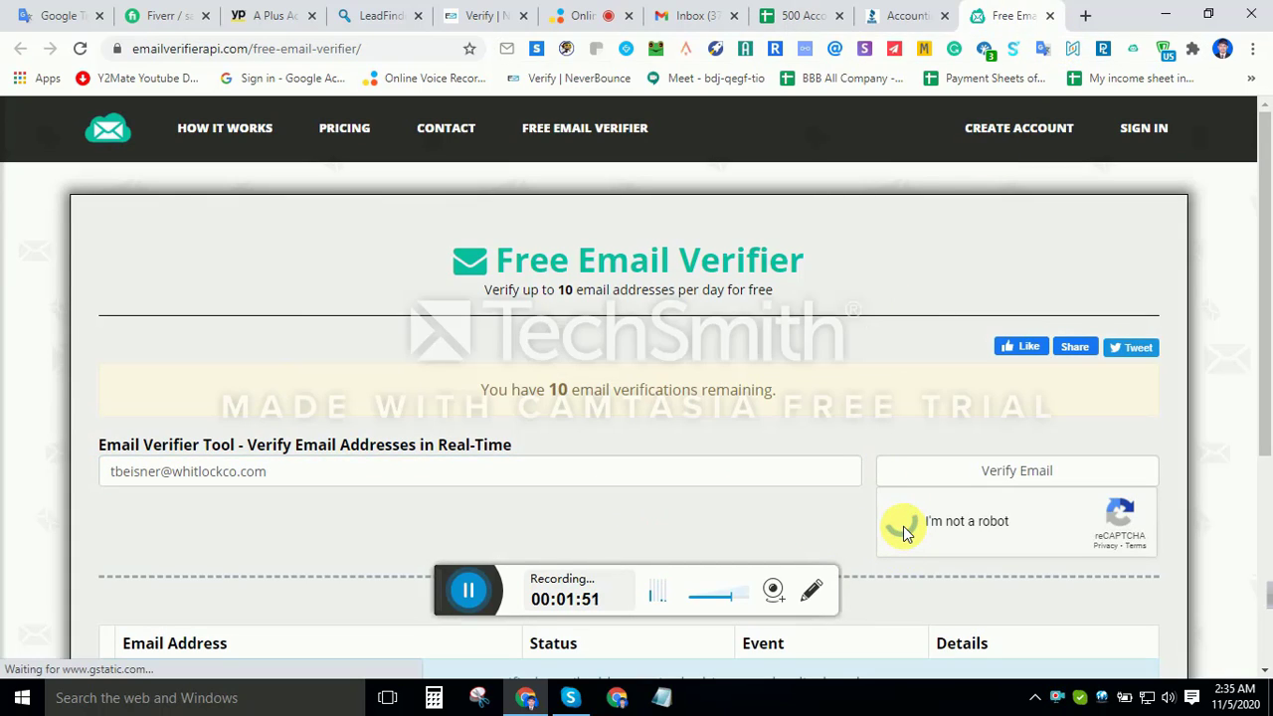
left_click(975, 474)
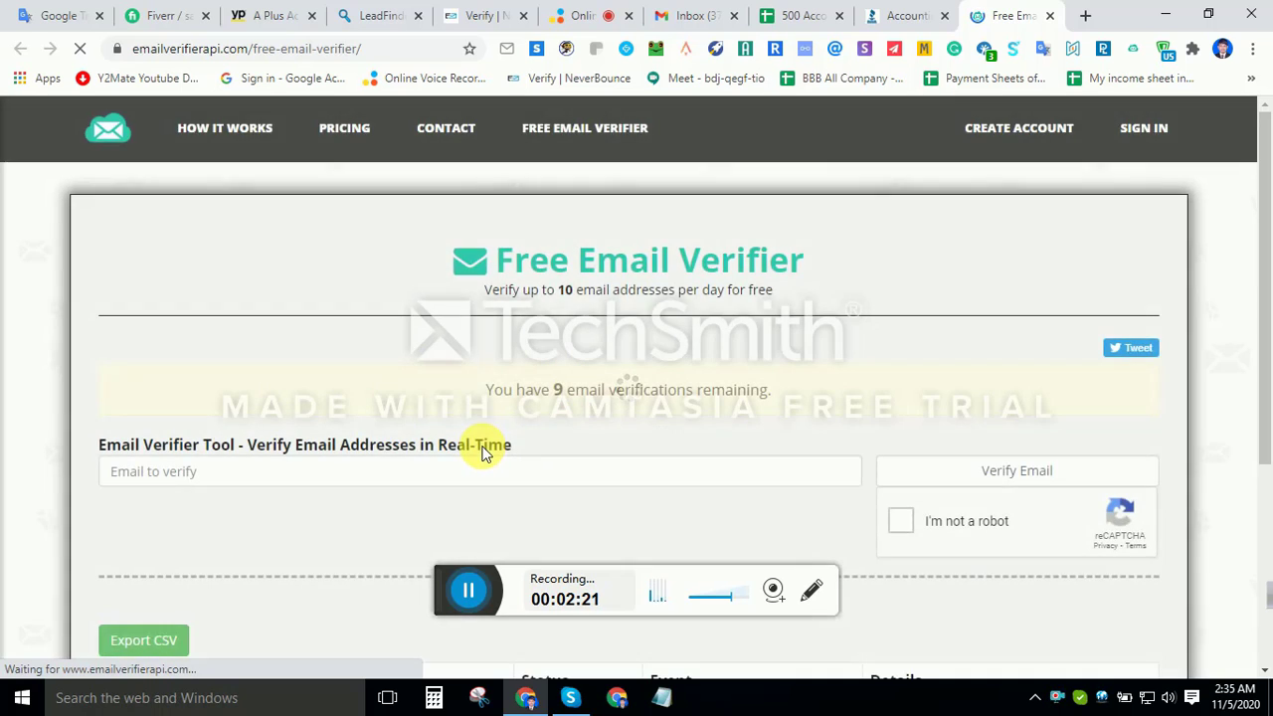
scroll(483, 448, "down", 3)
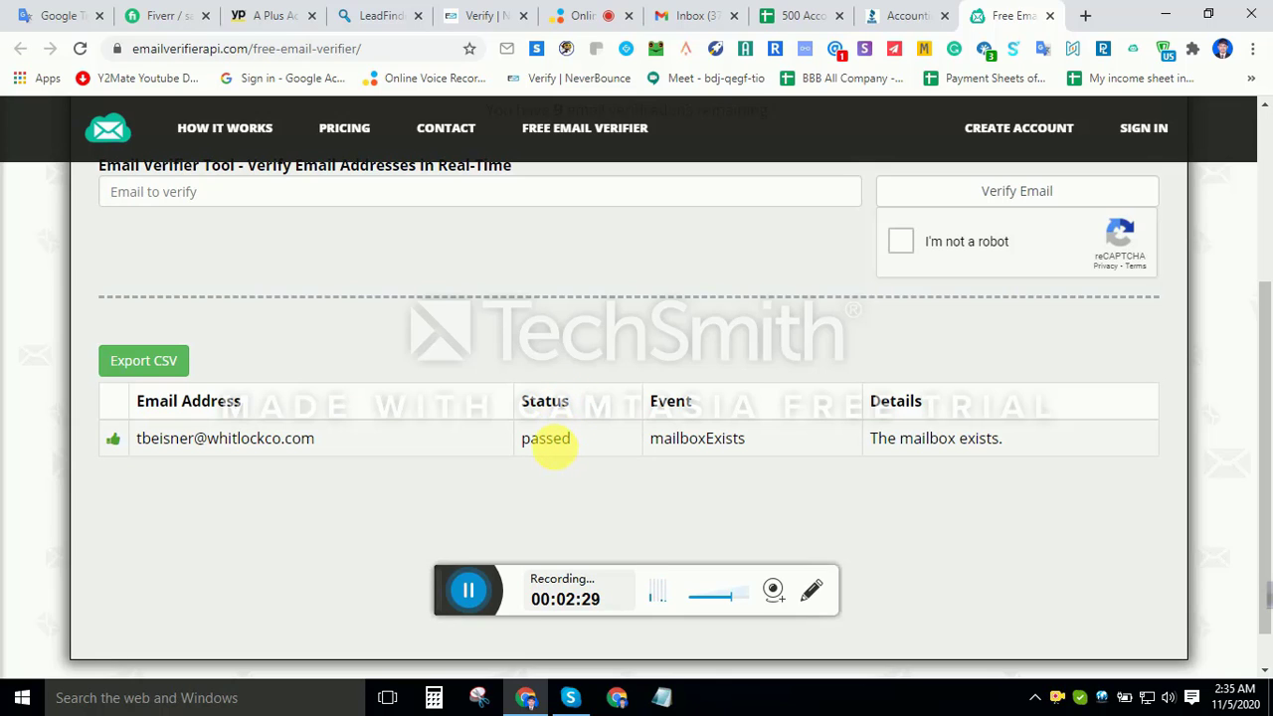
scroll(487, 448, "up", 1)
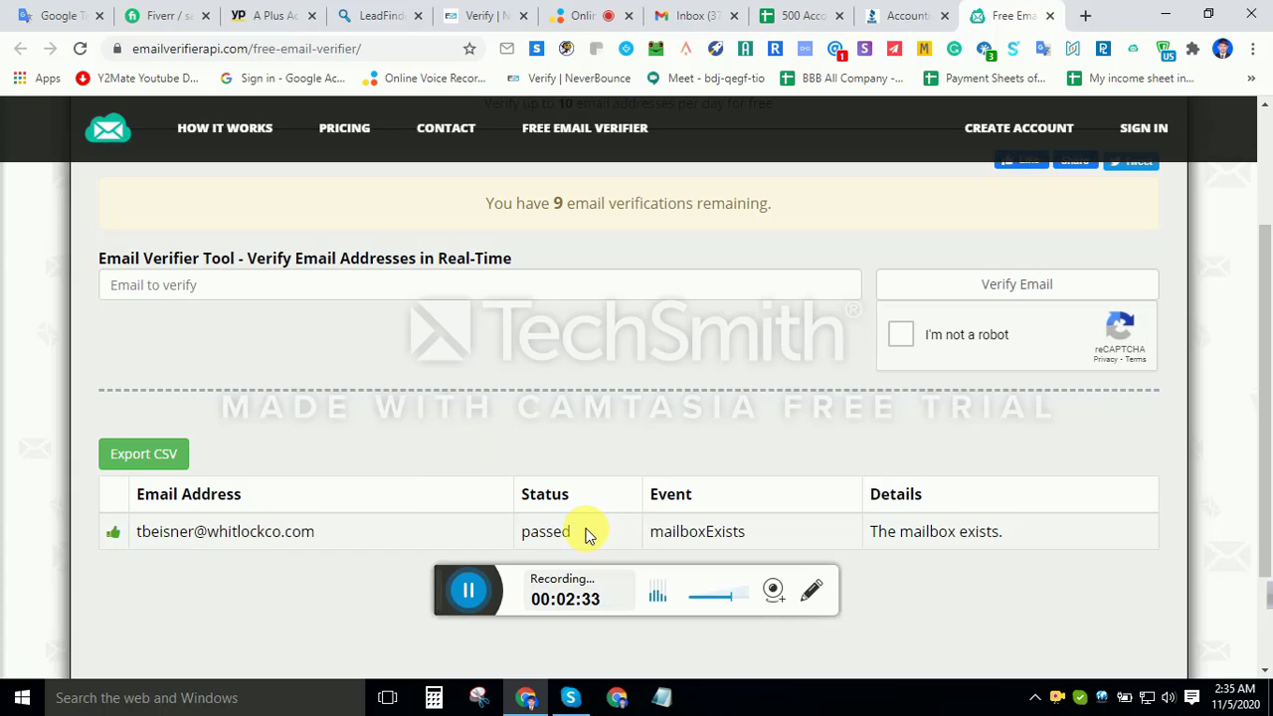
left_click_drag(1268, 386, 1266, 283)
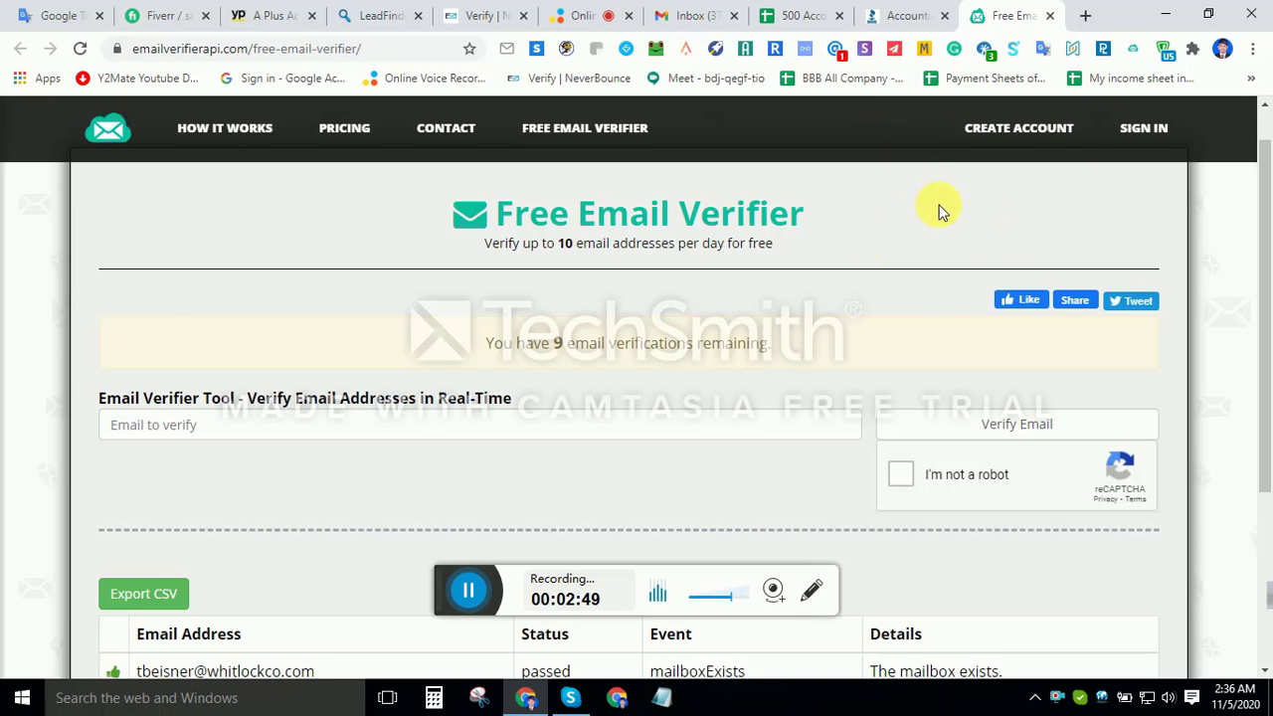
Open the Email Verifier API account registration form and enter the account holder's first and last name.
left_click(1030, 129)
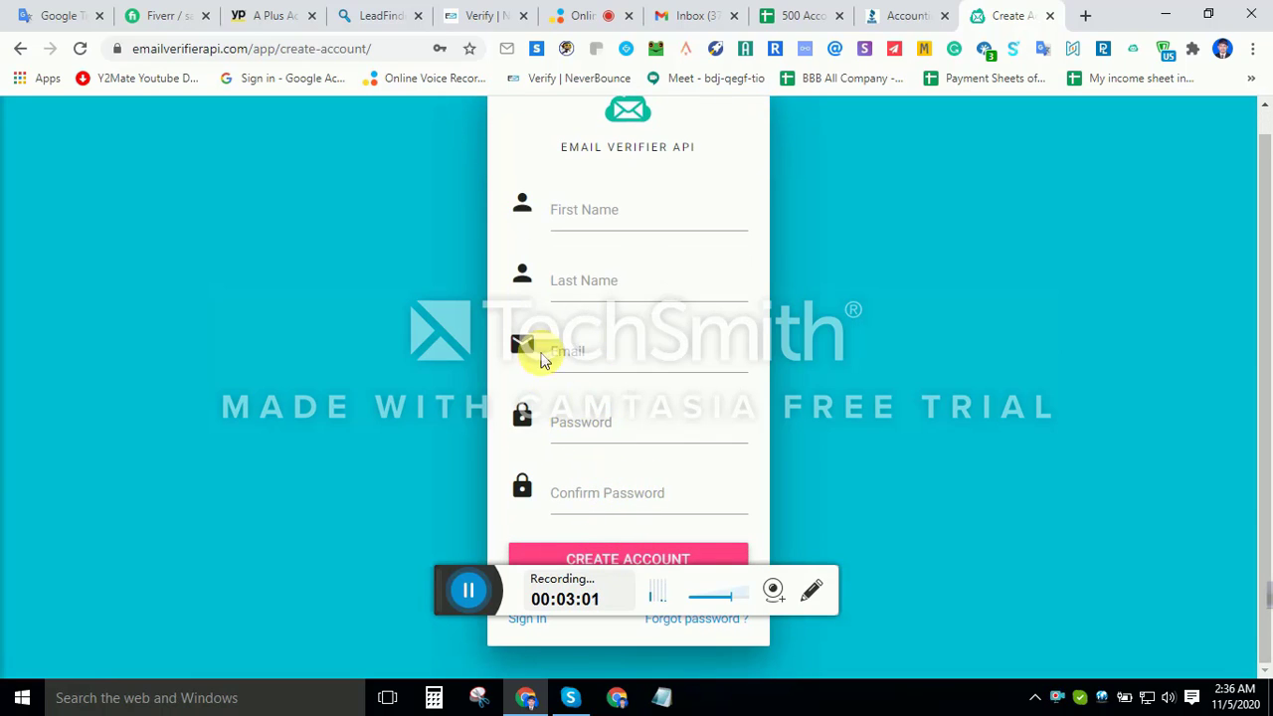
left_click(619, 224)
left_click(608, 266)
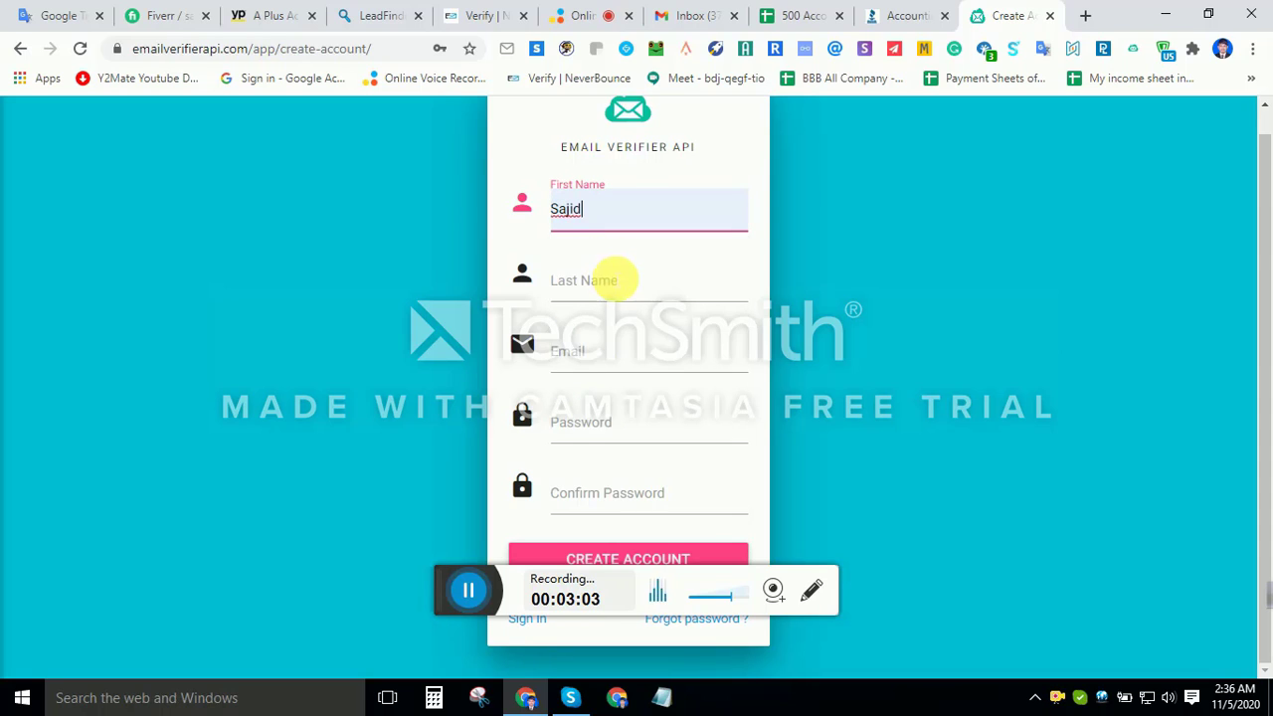
left_click(609, 275)
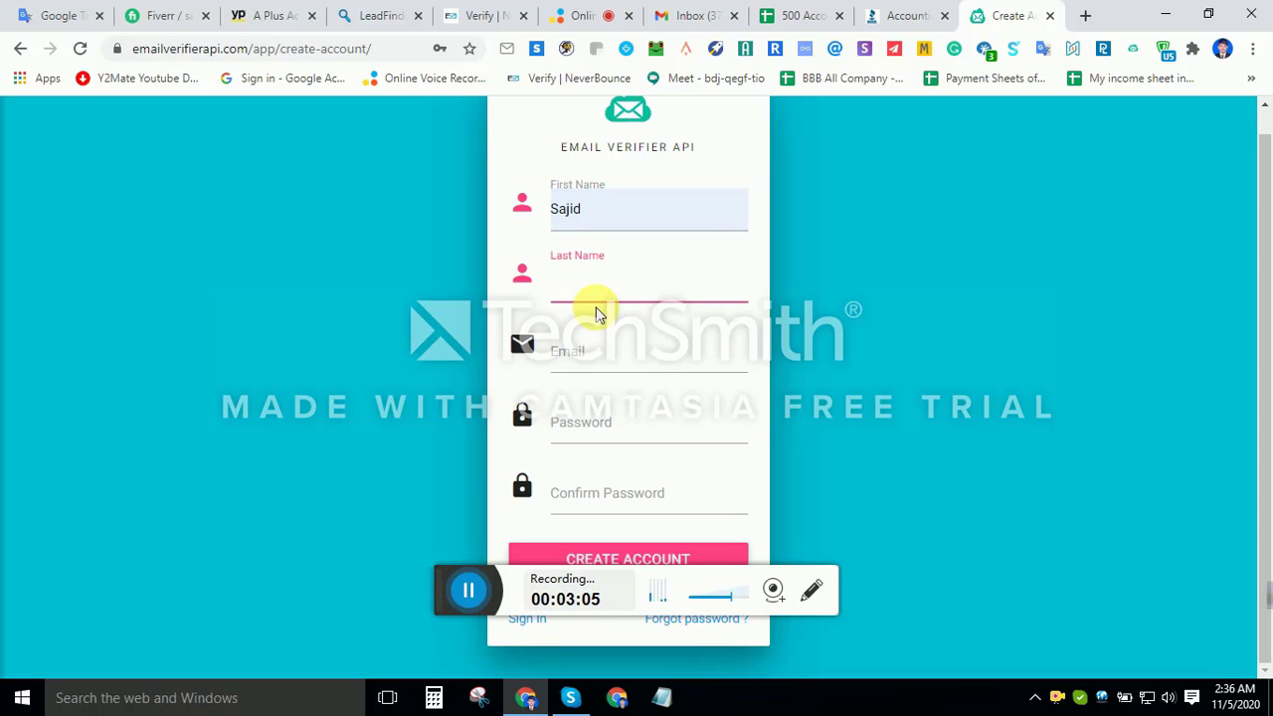
type("N")
key("BackSpace")
type("Mia")
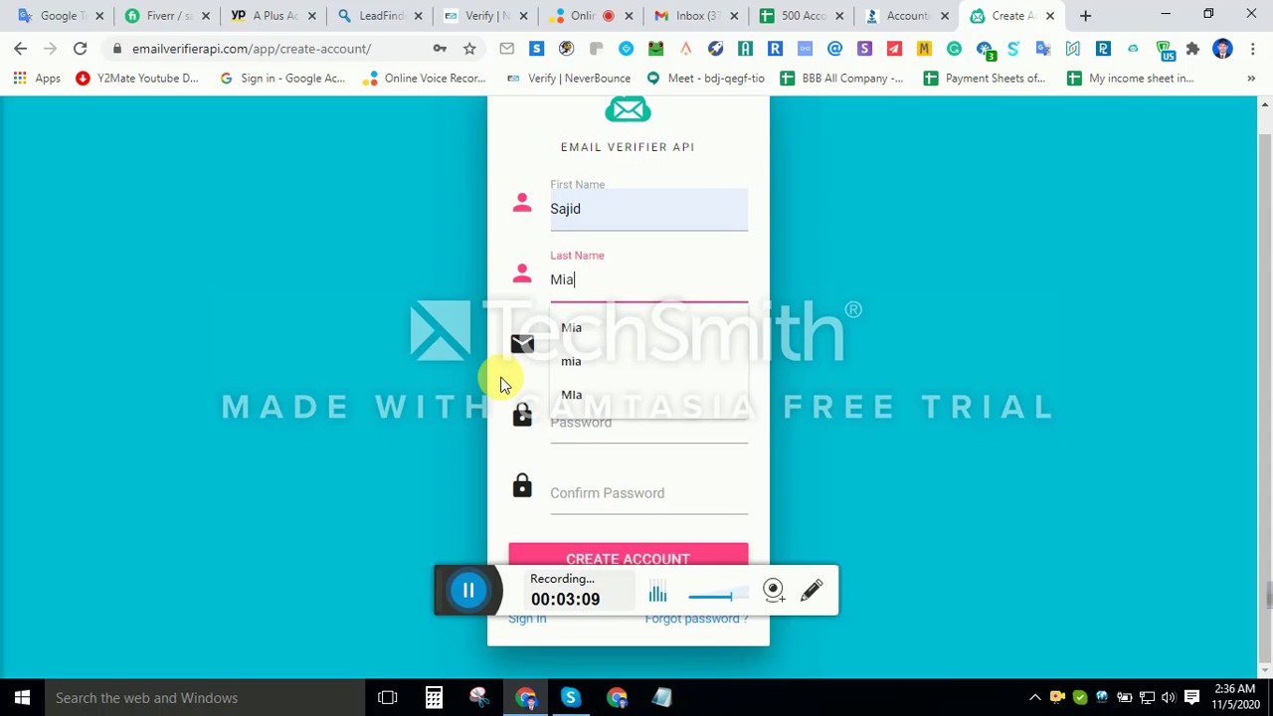
Enter the account password and repeat it in the Confirm Password field, leaving the email field empty.
left_click(607, 440)
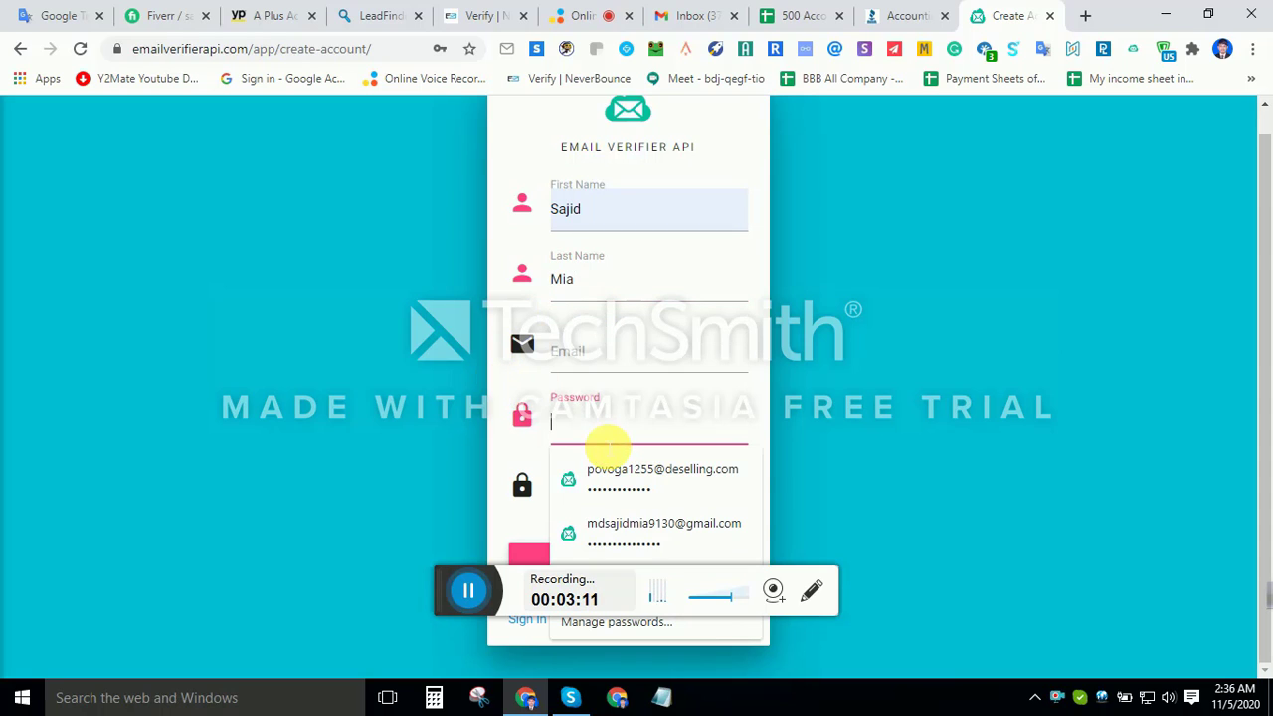
type("••••")
left_click(600, 366)
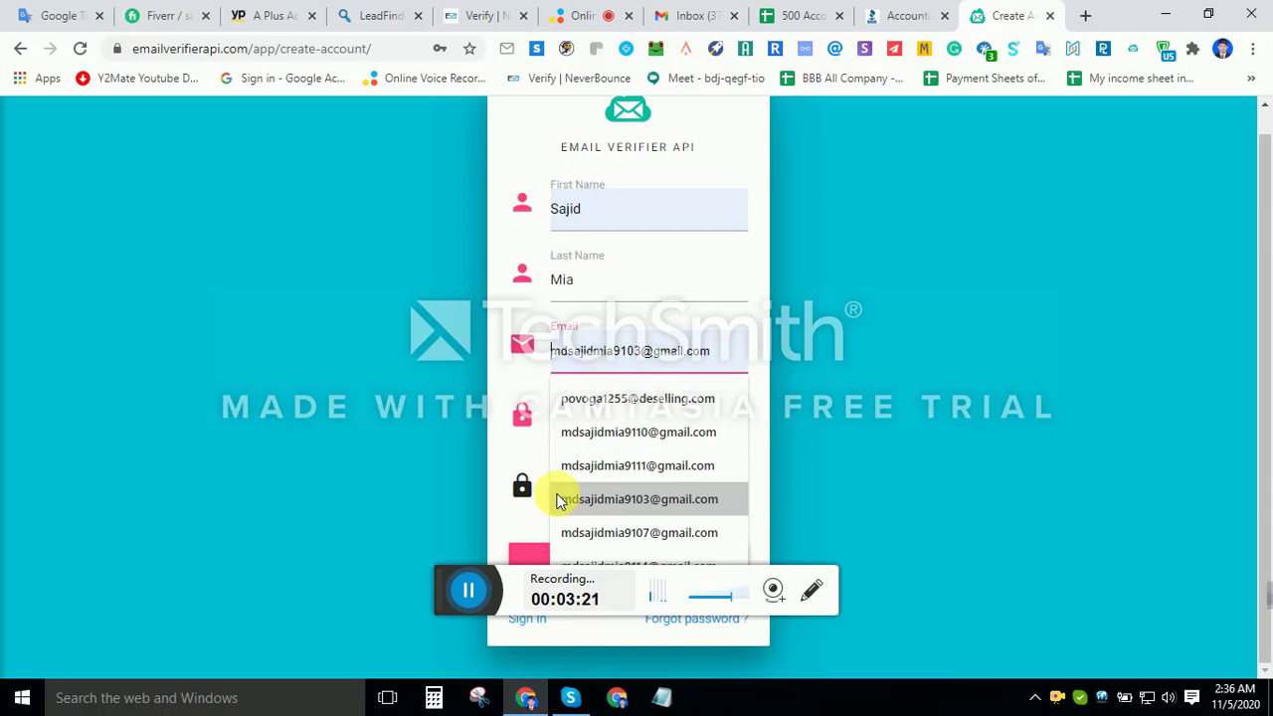
left_click(534, 466)
left_click(624, 502)
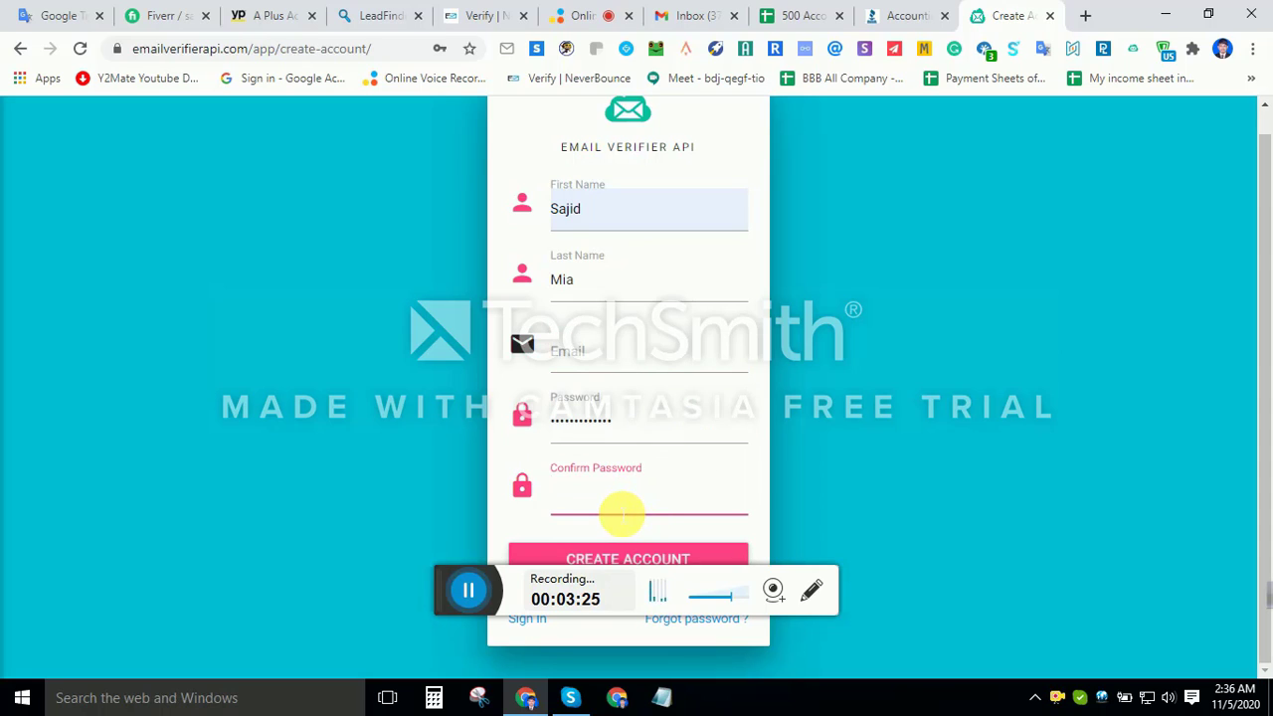
type("**********")
double_click(587, 505)
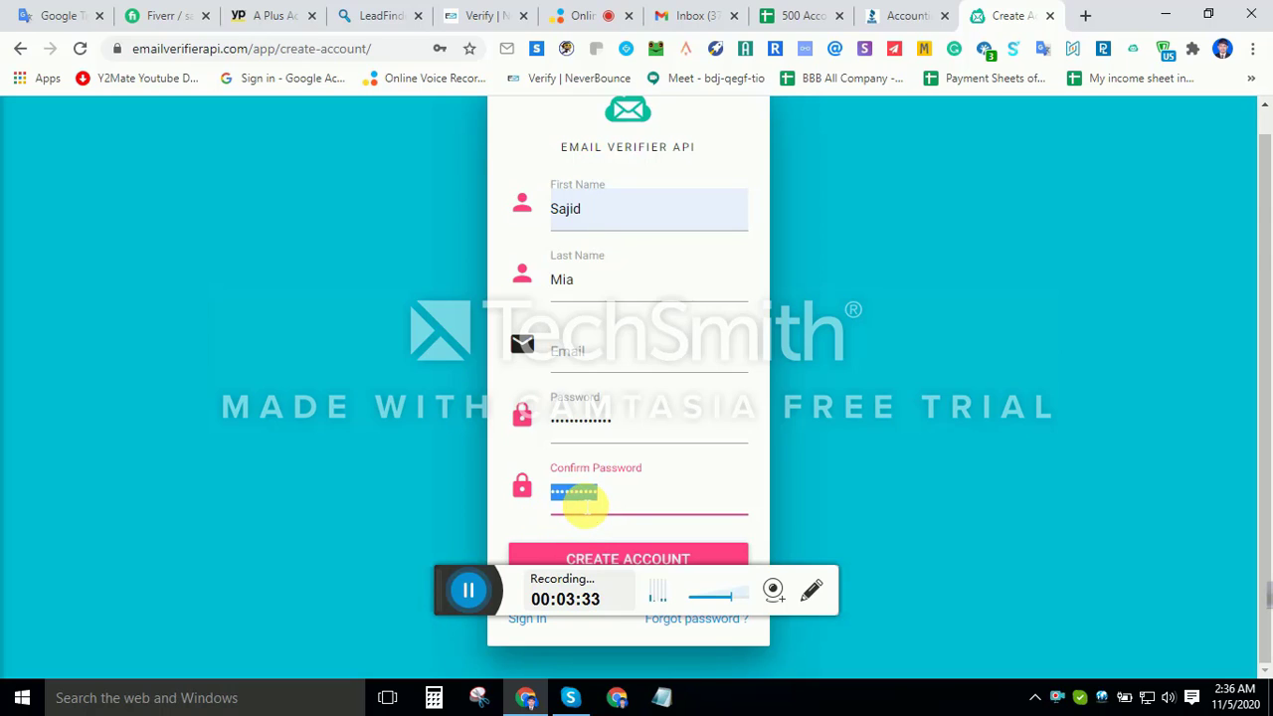
key("BackSpace")
type("**")
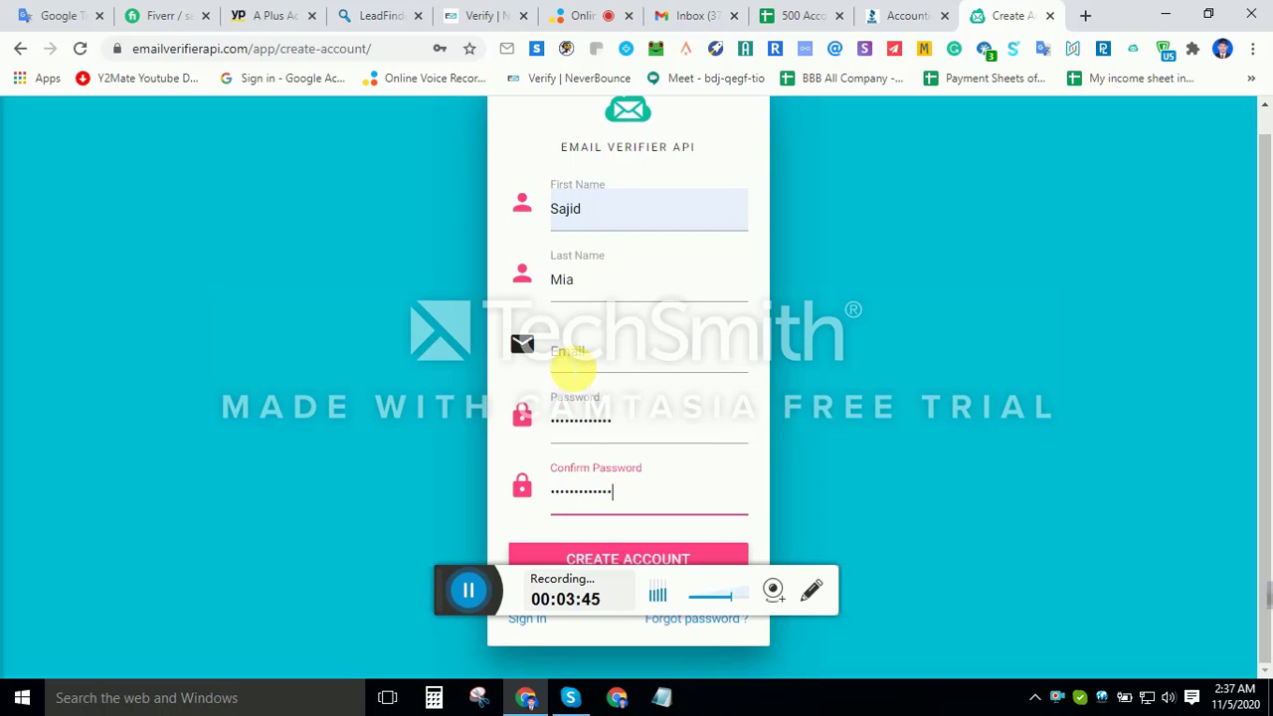
Search Google for "temp mail" in a new tab and open the temp-mail.org Disposable Temporary Email result.
left_click(1085, 15)
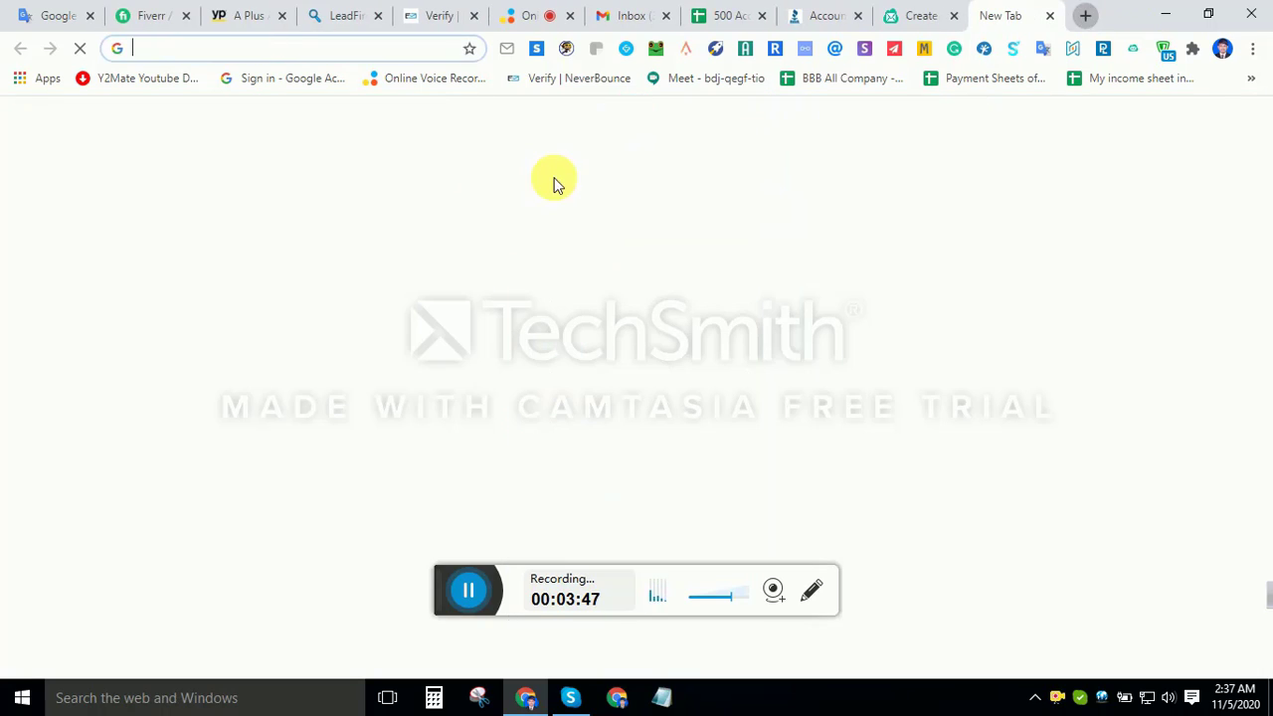
type("te")
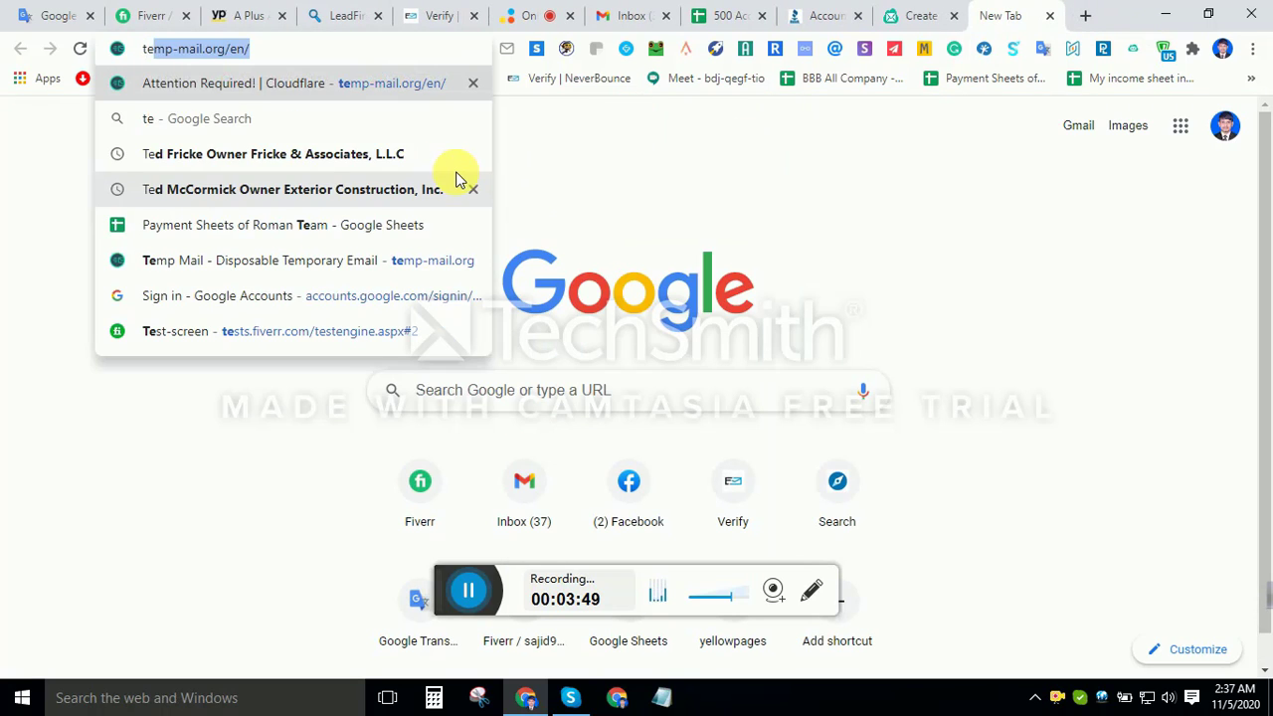
type("mp mail")
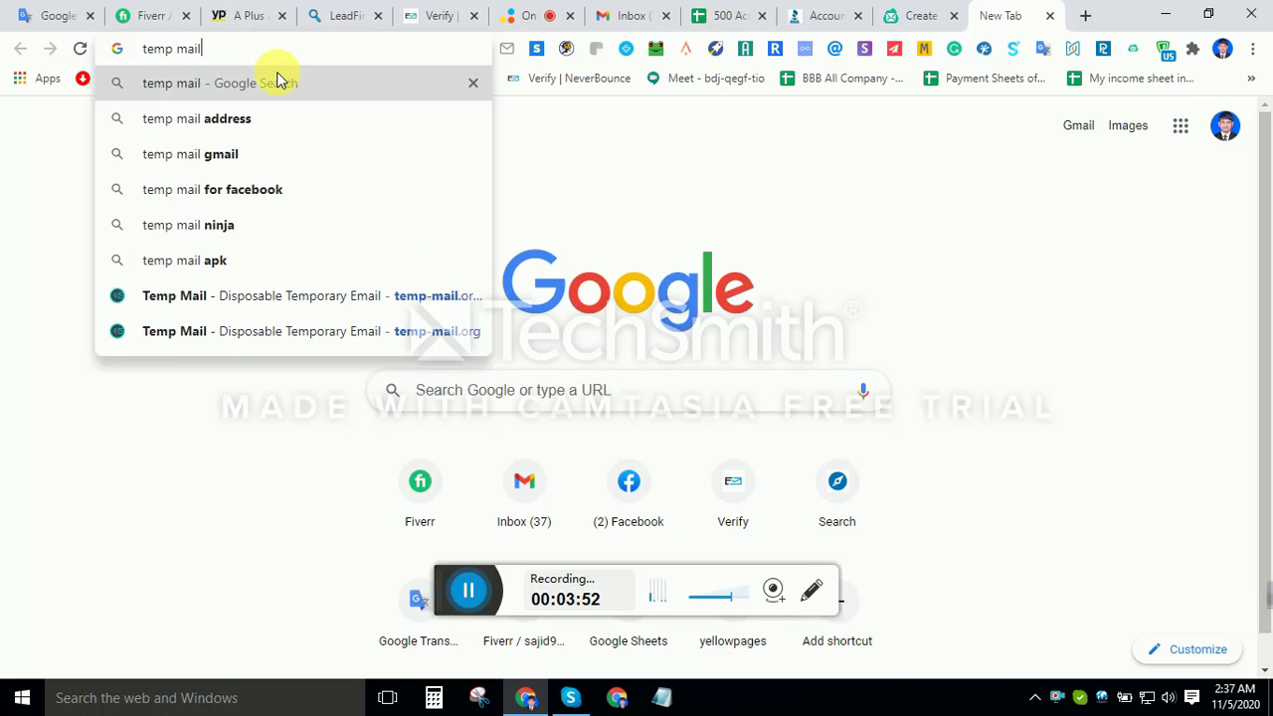
left_click(276, 83)
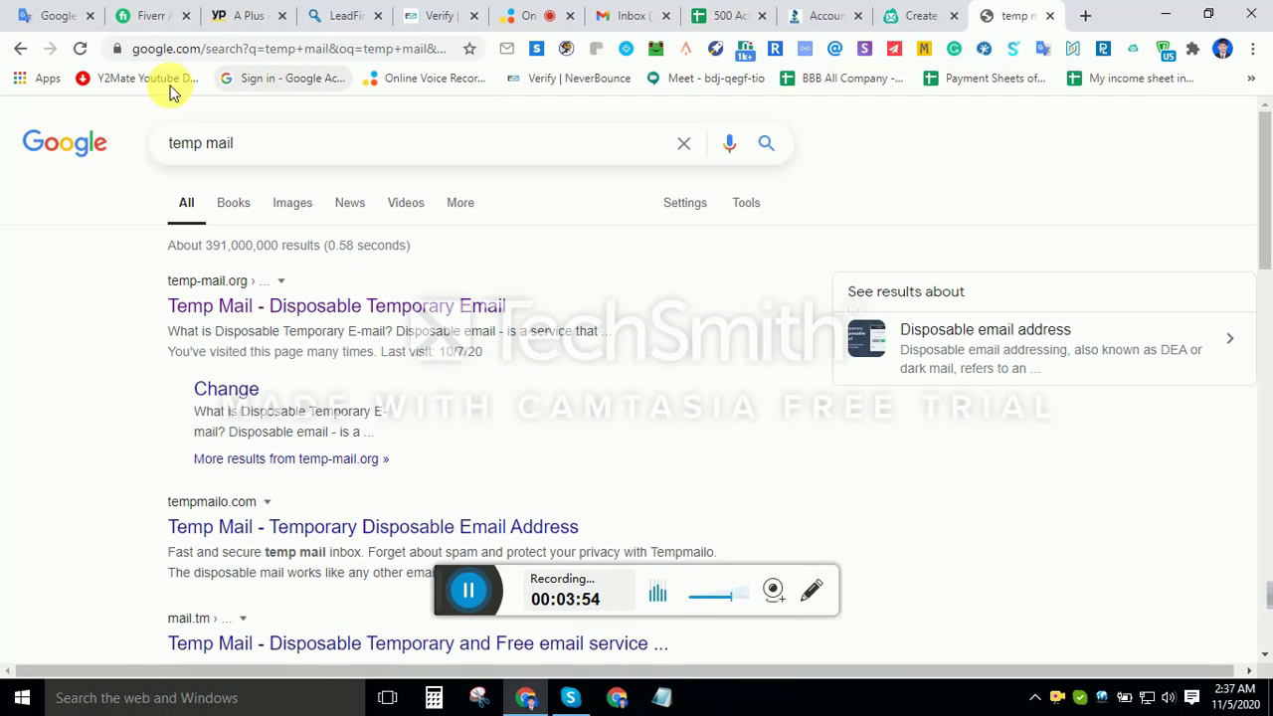
left_click(43, 301)
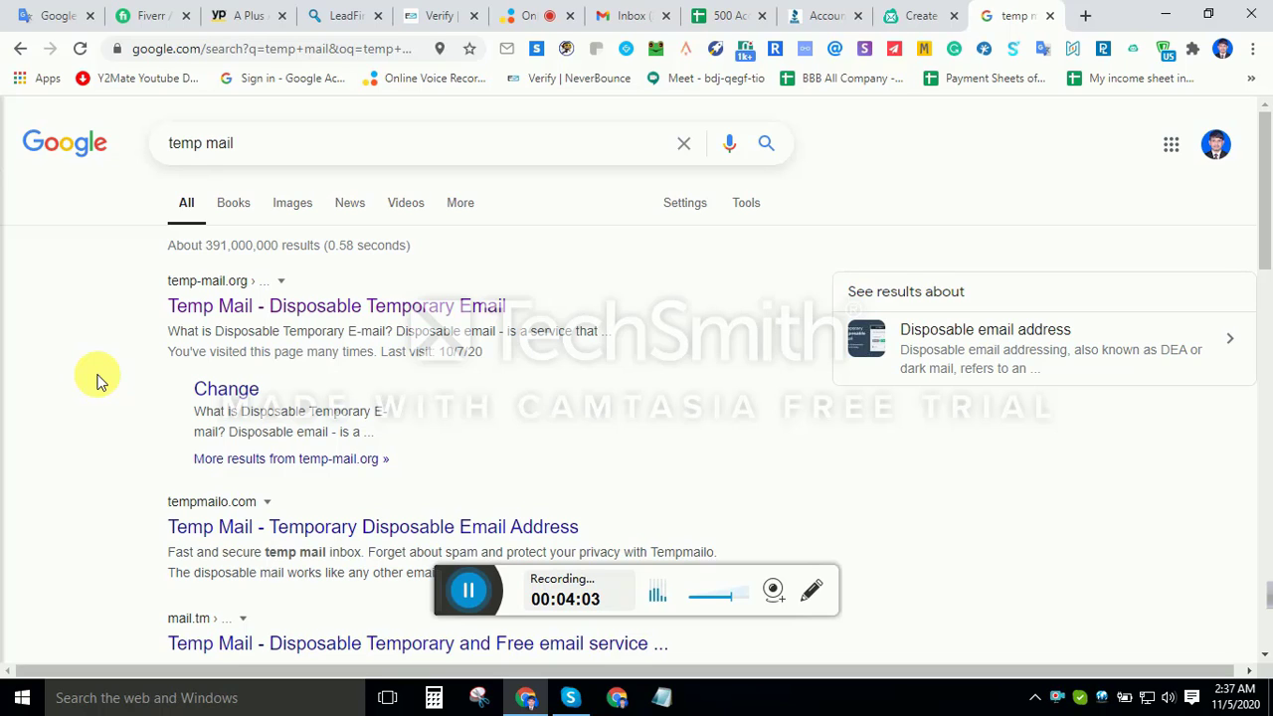
left_click(193, 309)
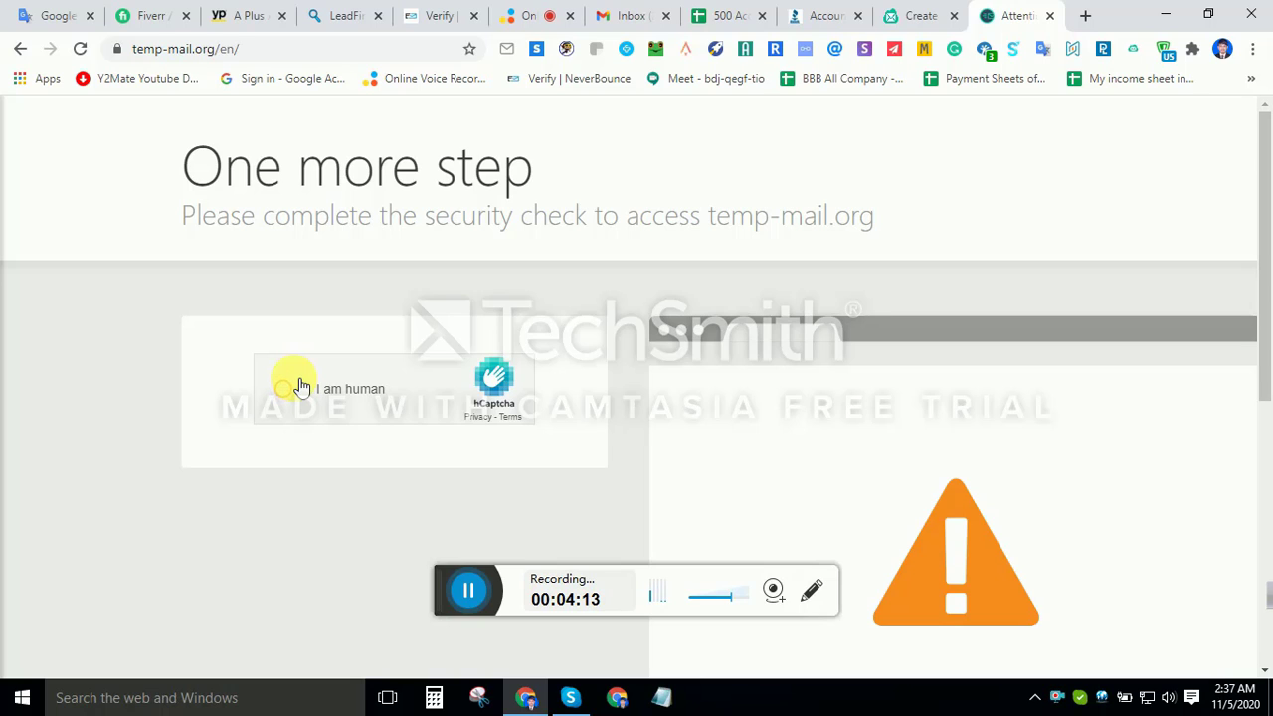
Start temp-mail.org's human check, select four motorcycle images in the first set and continue to the second.
left_click(309, 388)
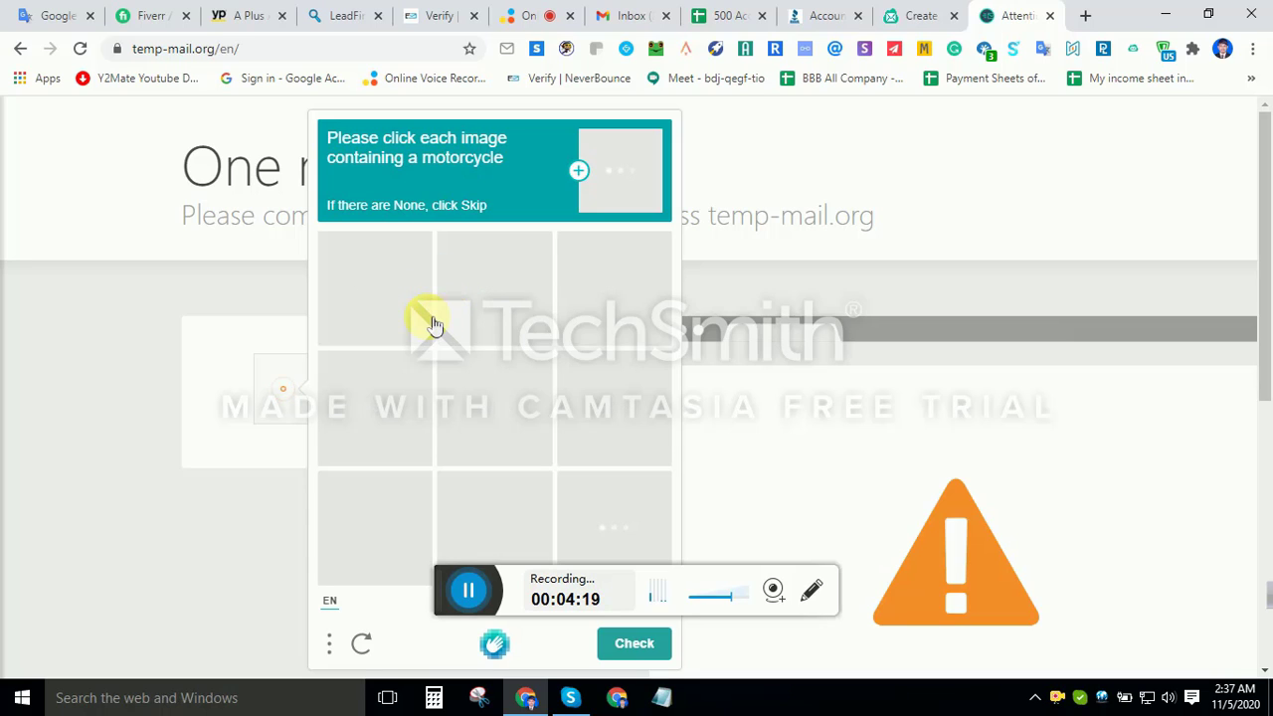
left_click(493, 406)
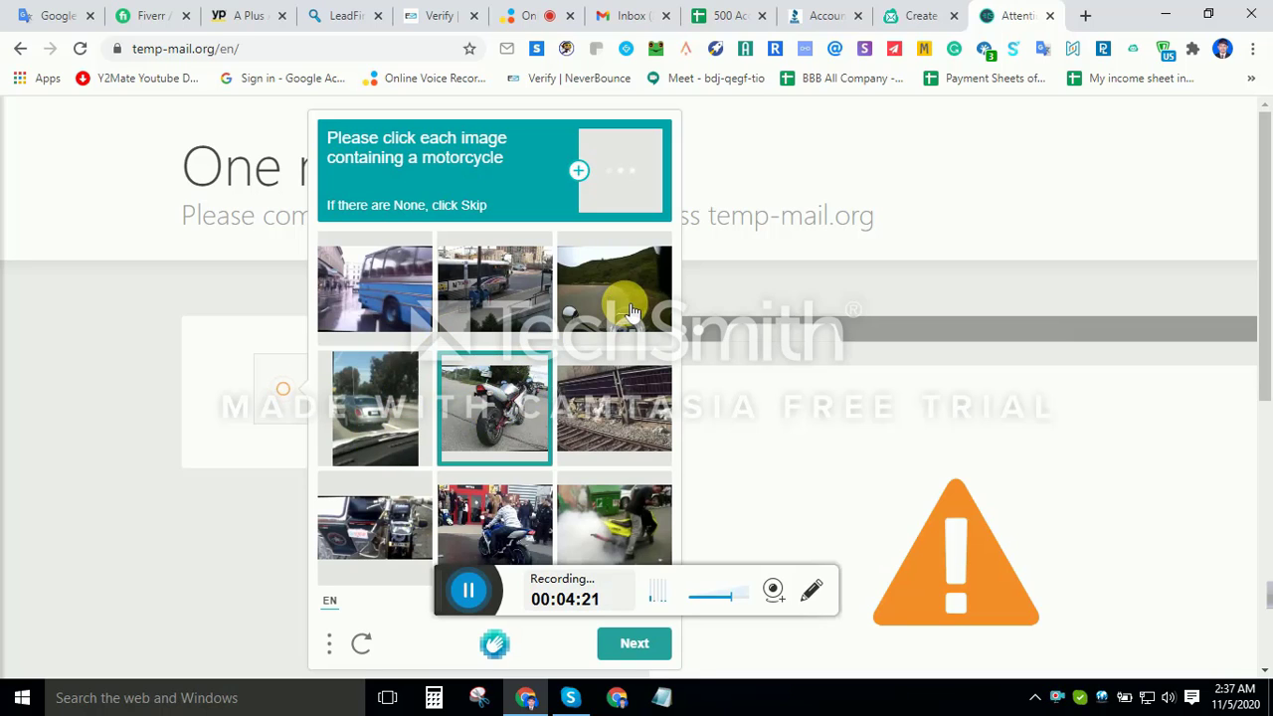
left_click(632, 311)
left_click(626, 515)
left_click(487, 515)
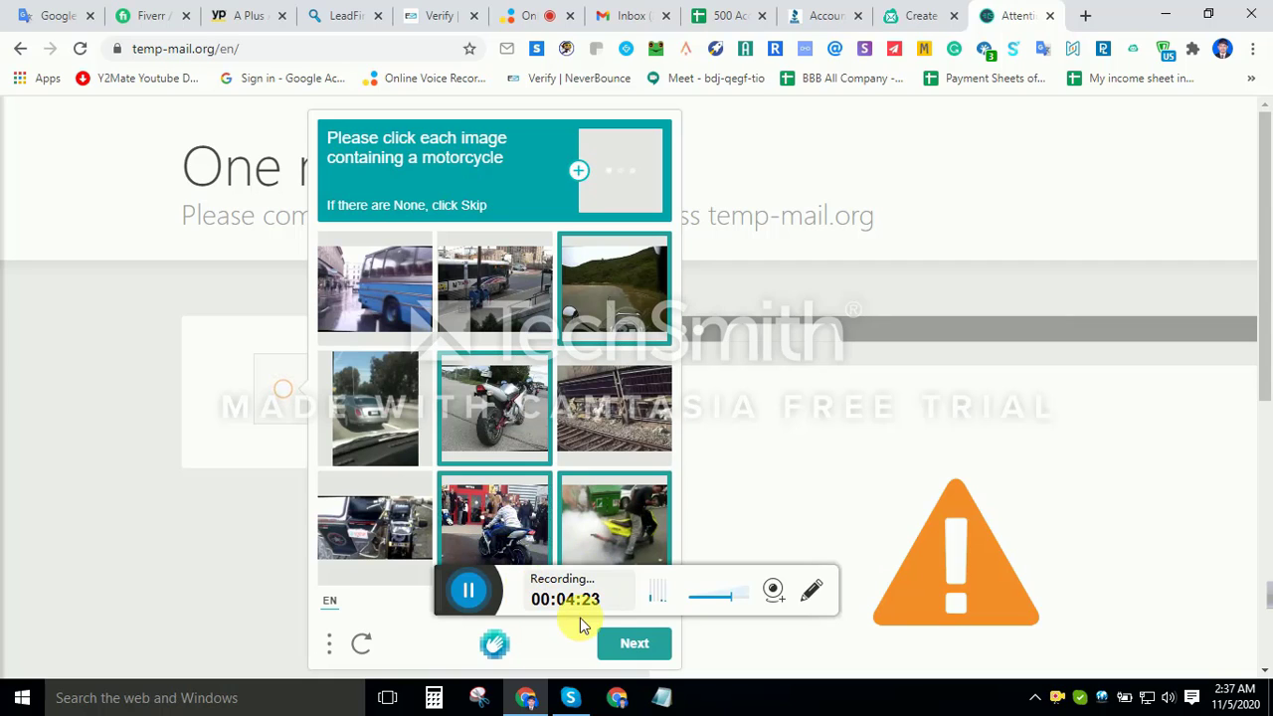
left_click(645, 644)
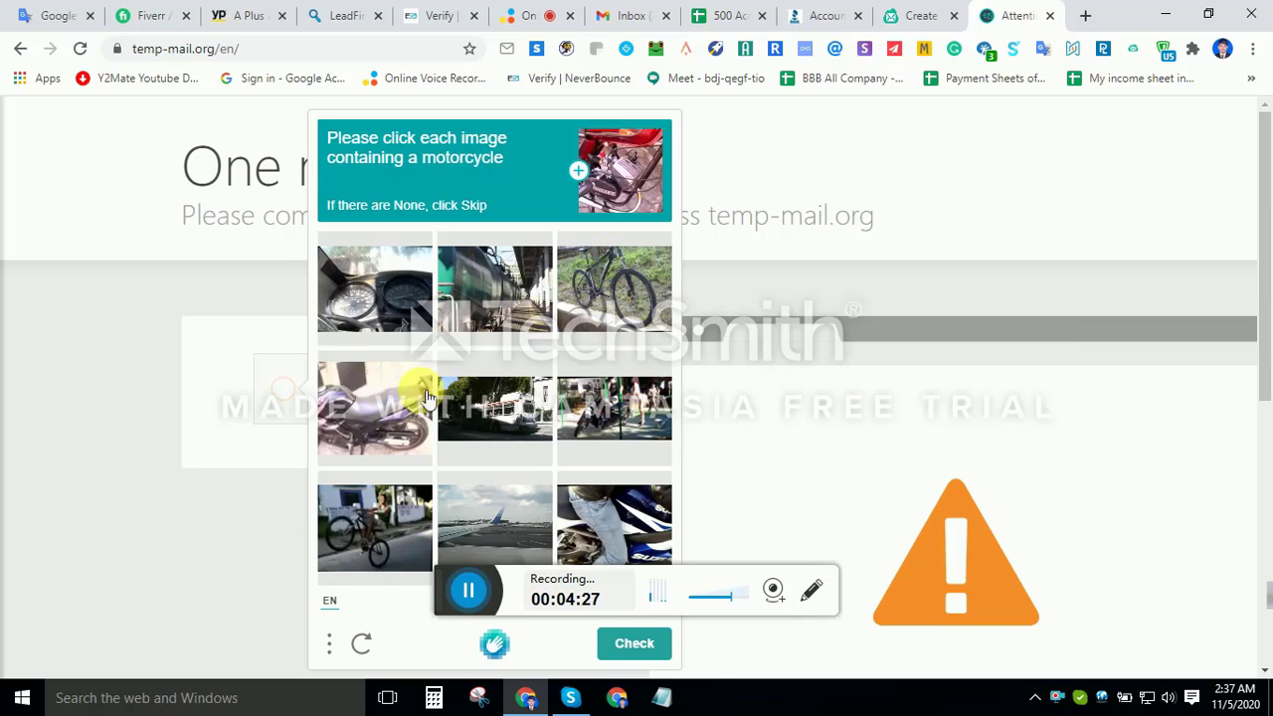
Select four motorcycle images in the second set, submit the security check and view the temporary mailbox's inbox.
left_click(393, 396)
left_click(388, 317)
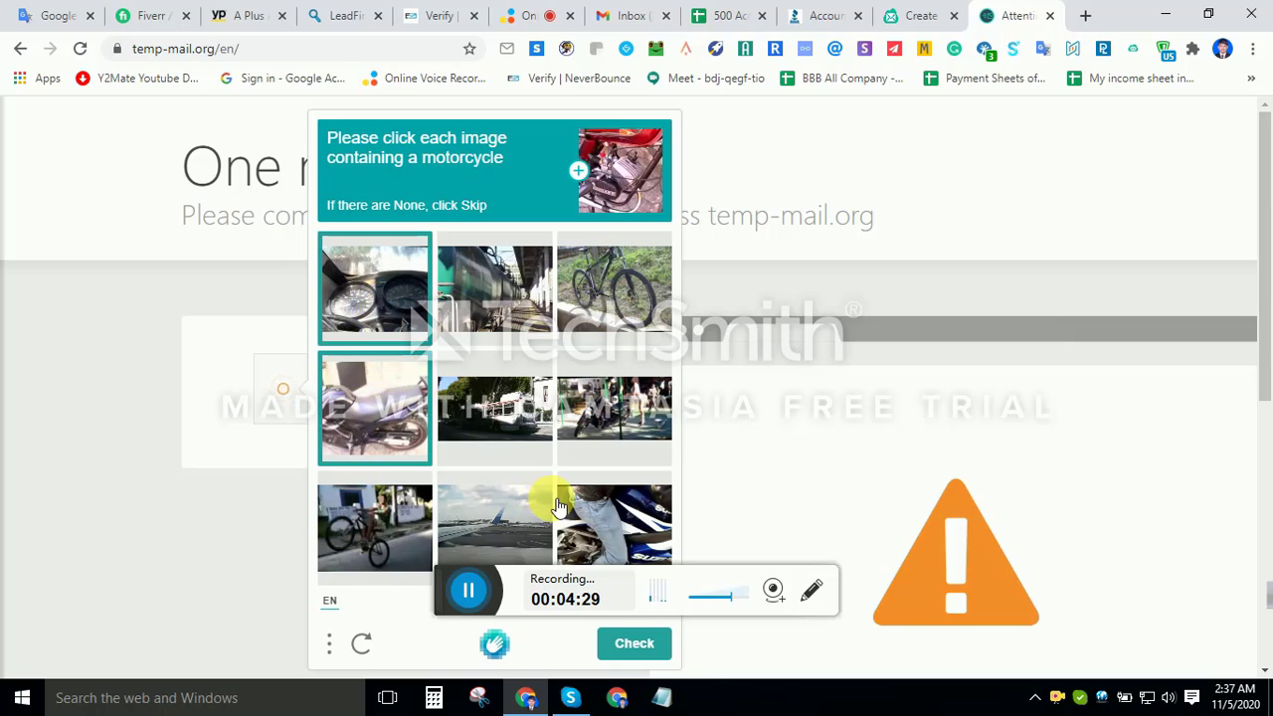
left_click(619, 423)
left_click(612, 537)
left_click(636, 646)
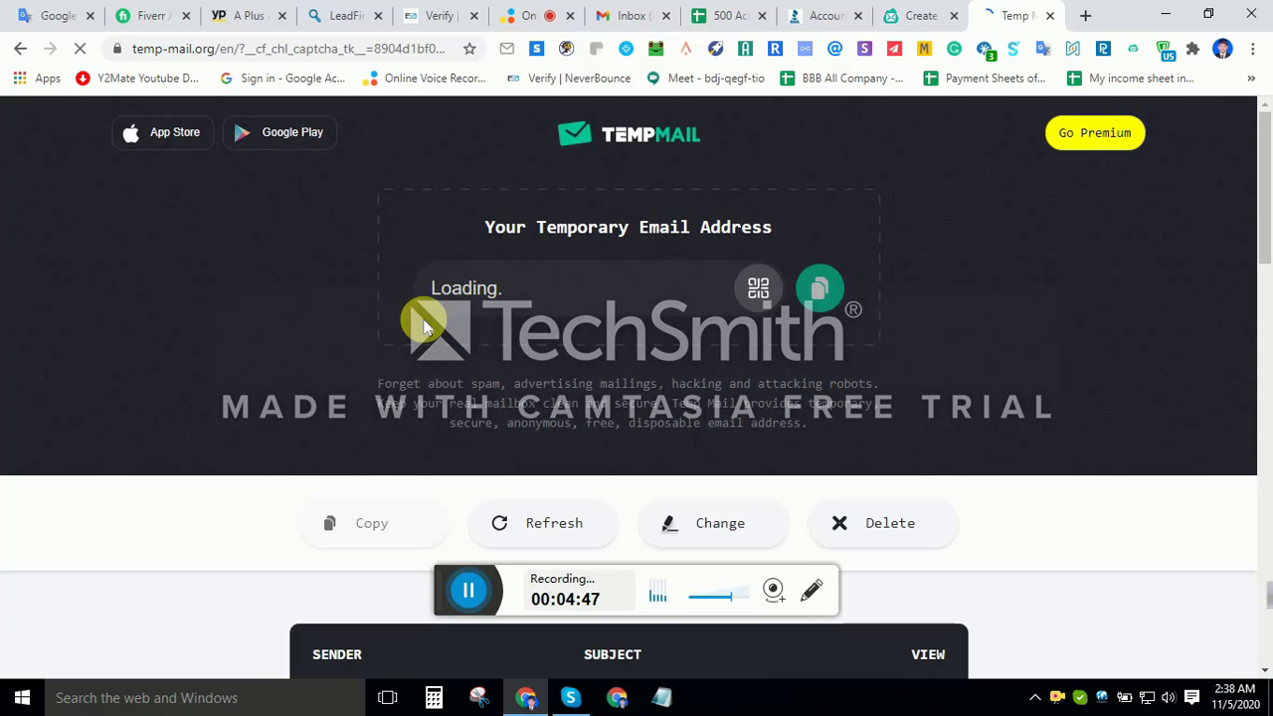
scroll(537, 388, "down", 3)
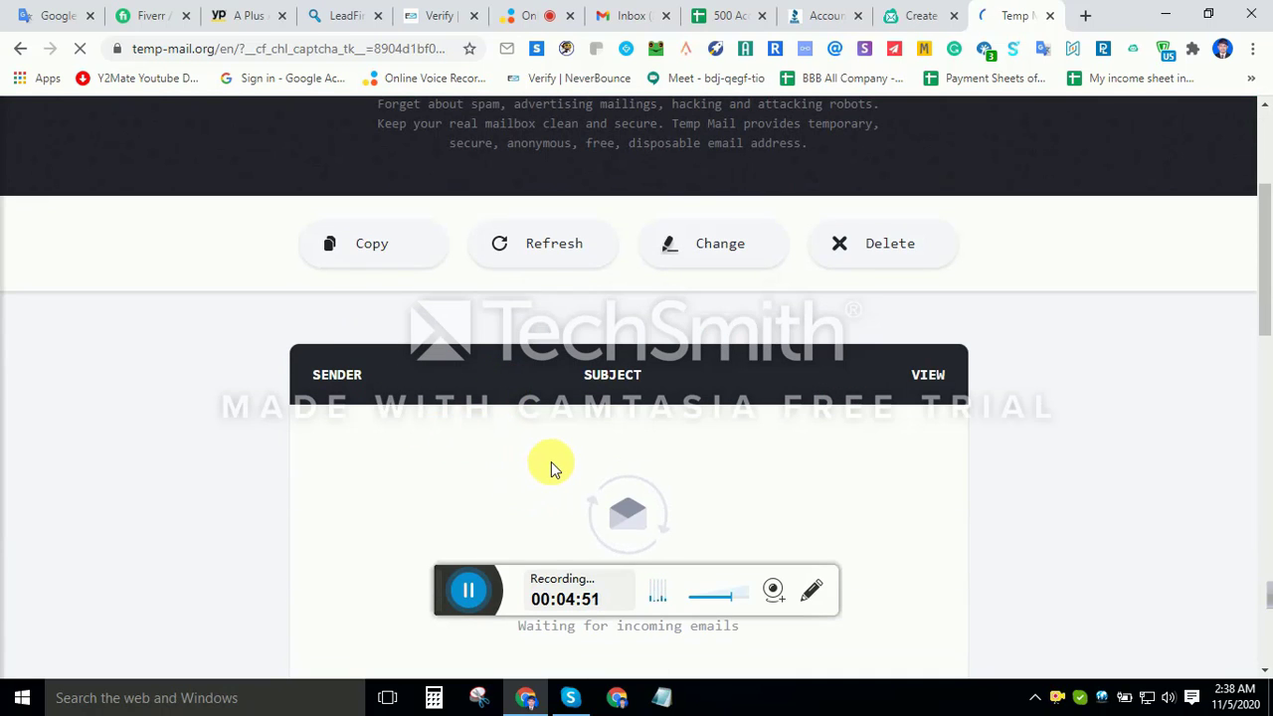
scroll(551, 462, "down", 1)
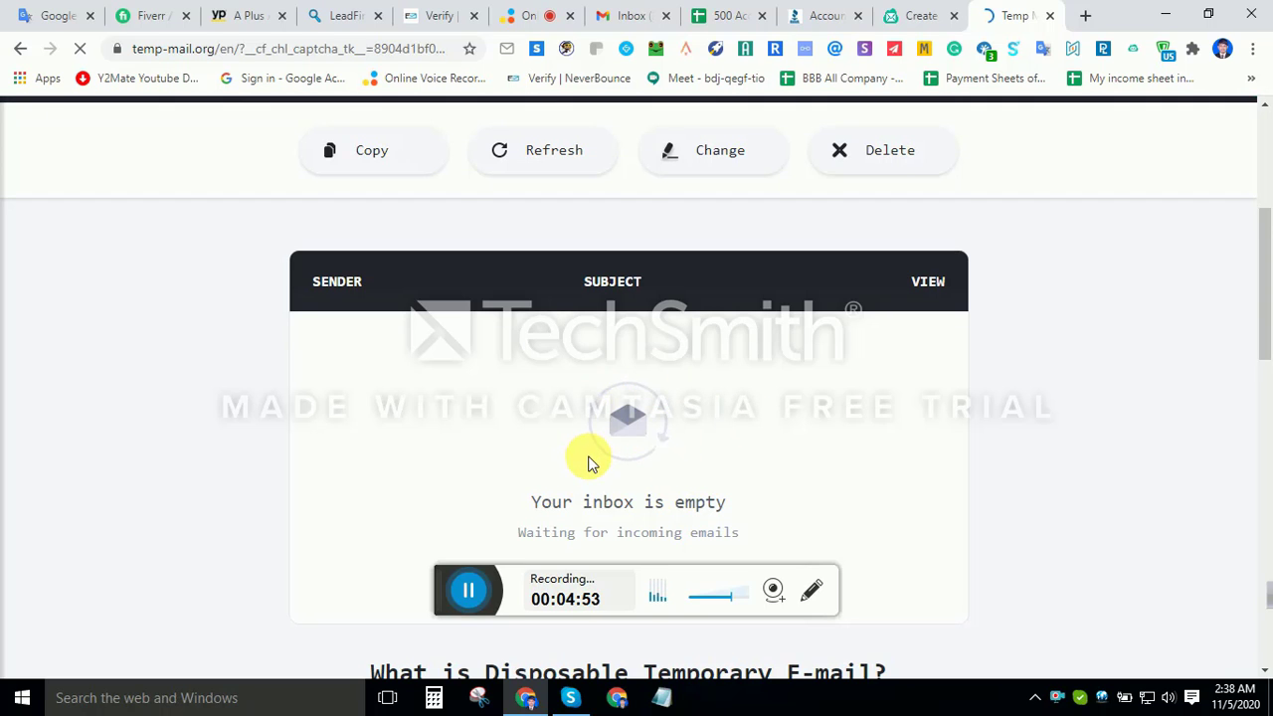
Copy the temporary email address into the Email field of the Email Verifier API registration form and create the account.
scroll(592, 458, "up", 4)
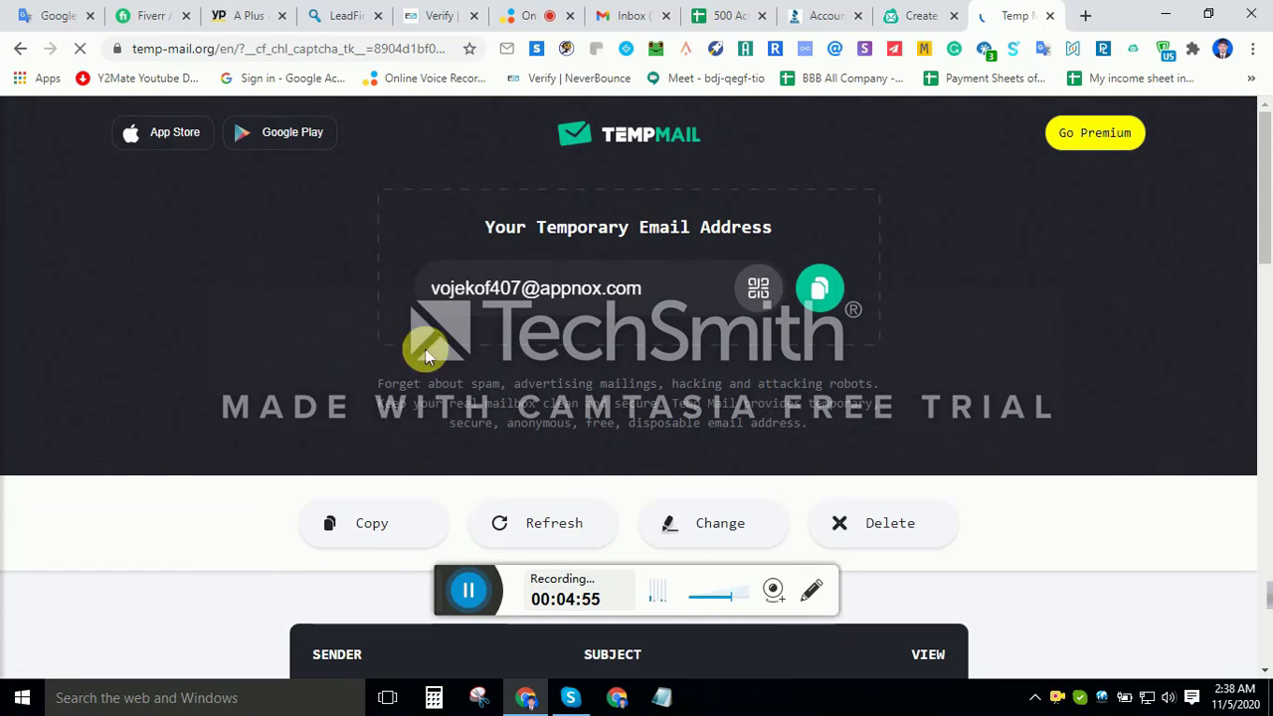
left_click(818, 288)
left_click(915, 15)
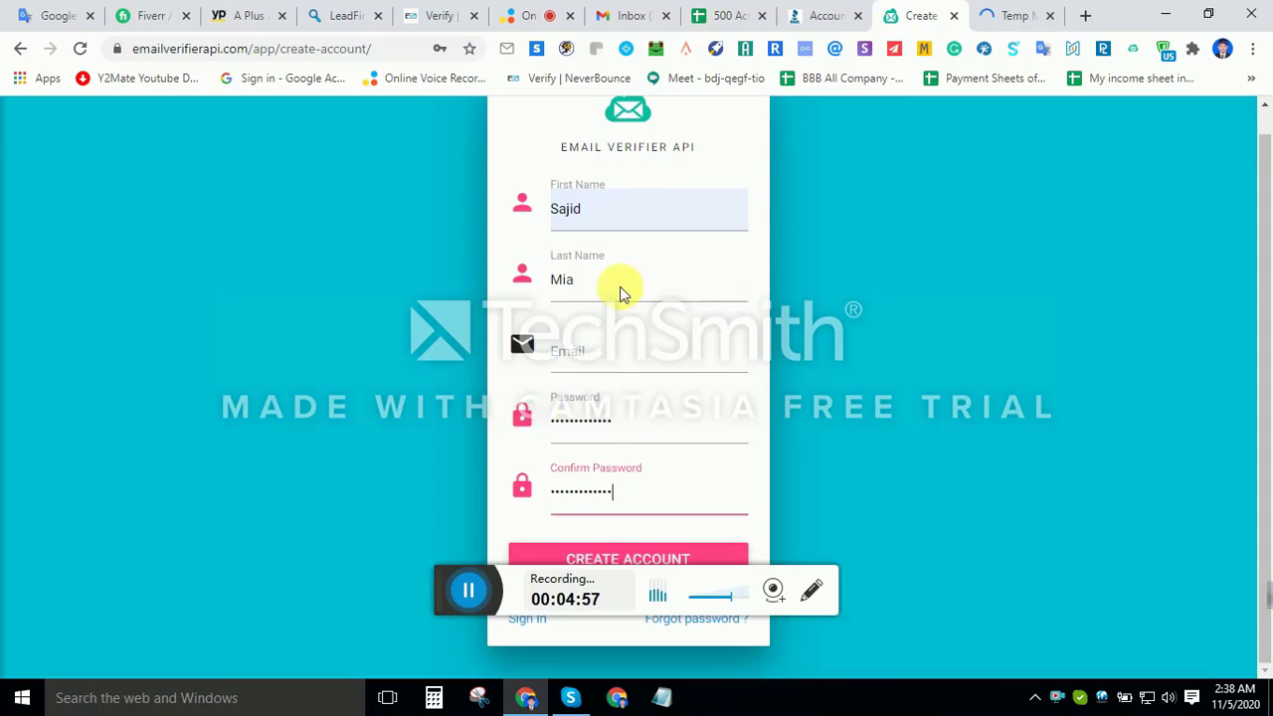
left_click(607, 354)
key("ctrl+v")
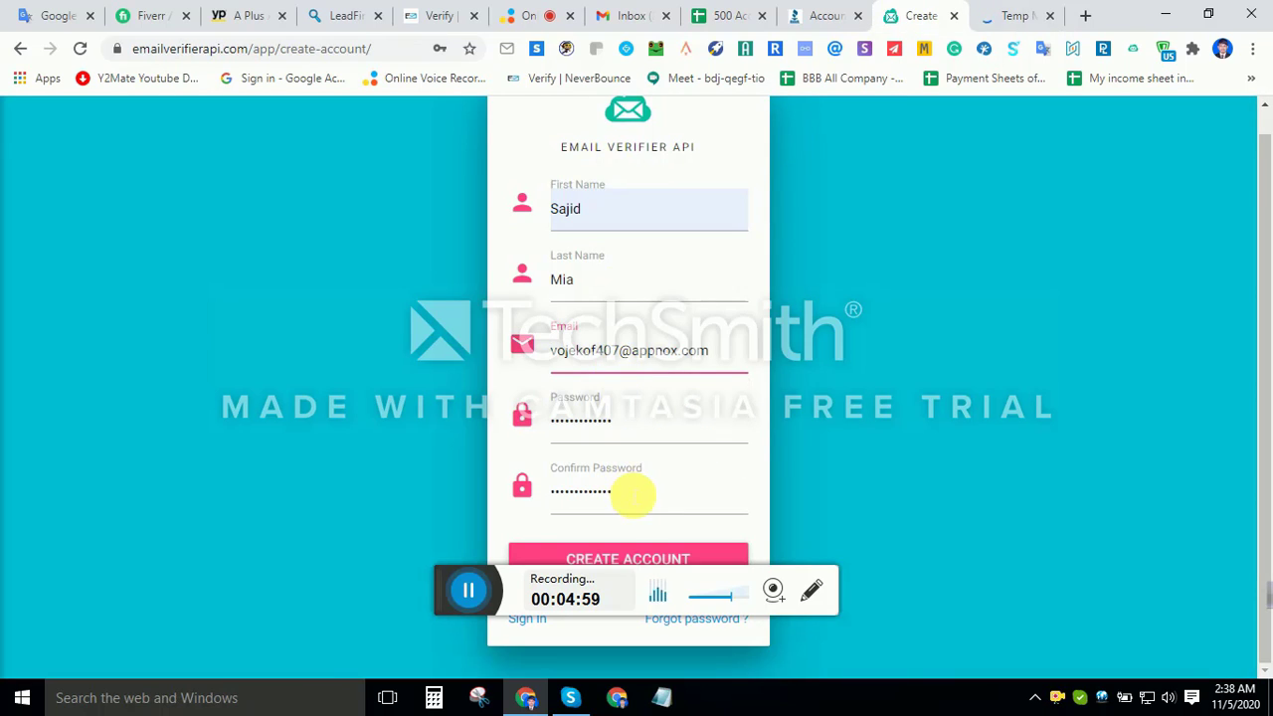
left_click(615, 559)
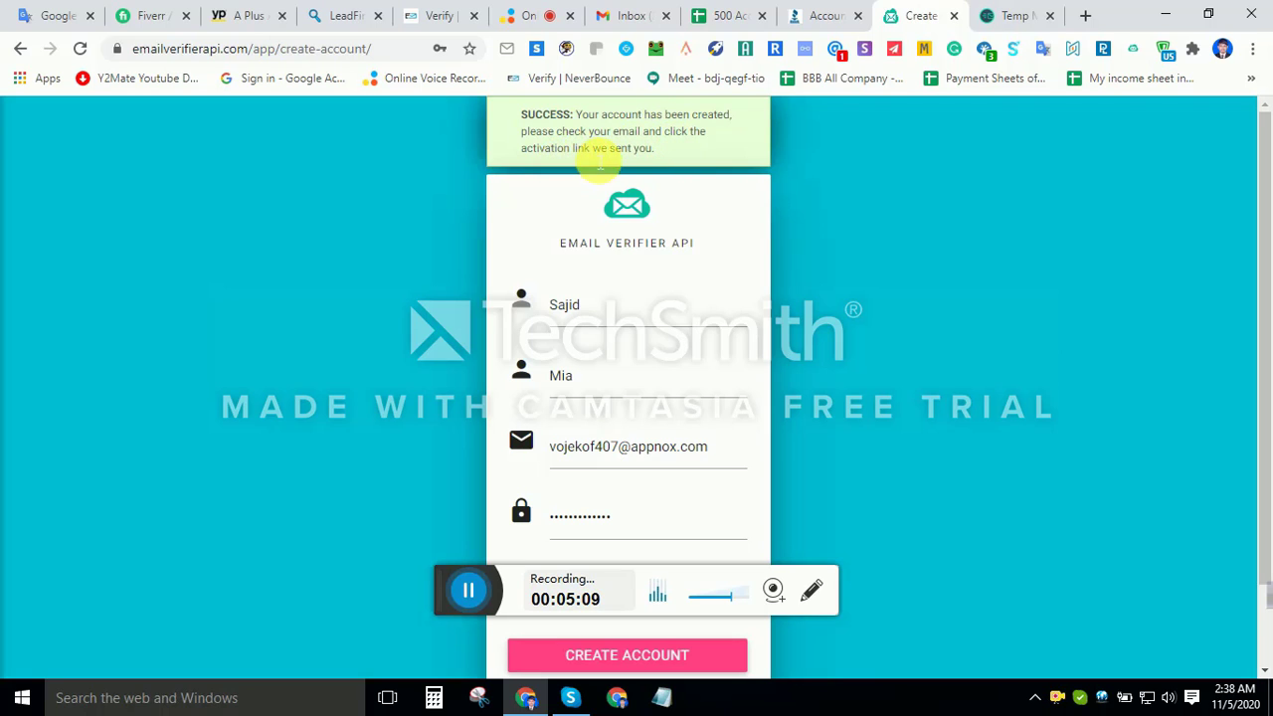
Open the "Welcome to Email Verifier Api!" message in the temporary inbox and follow its account activation link.
left_click(997, 16)
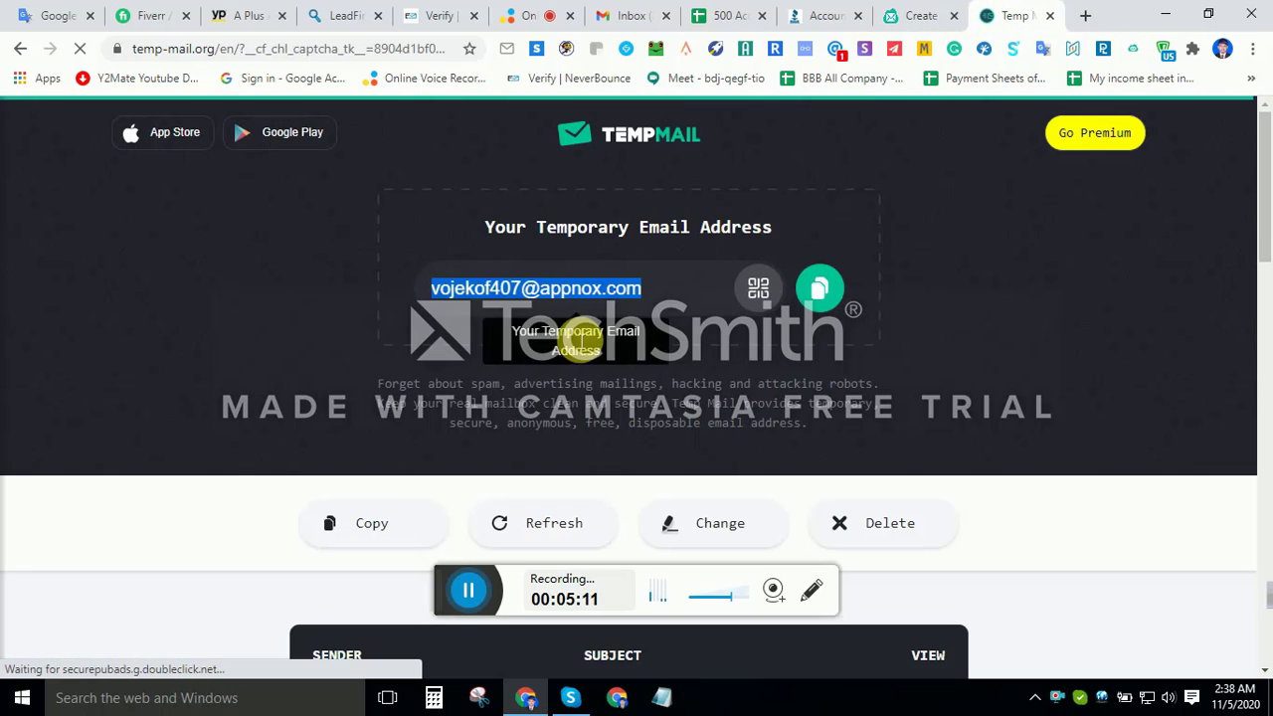
scroll(134, 482, "down", 2)
scroll(159, 458, "down", 2)
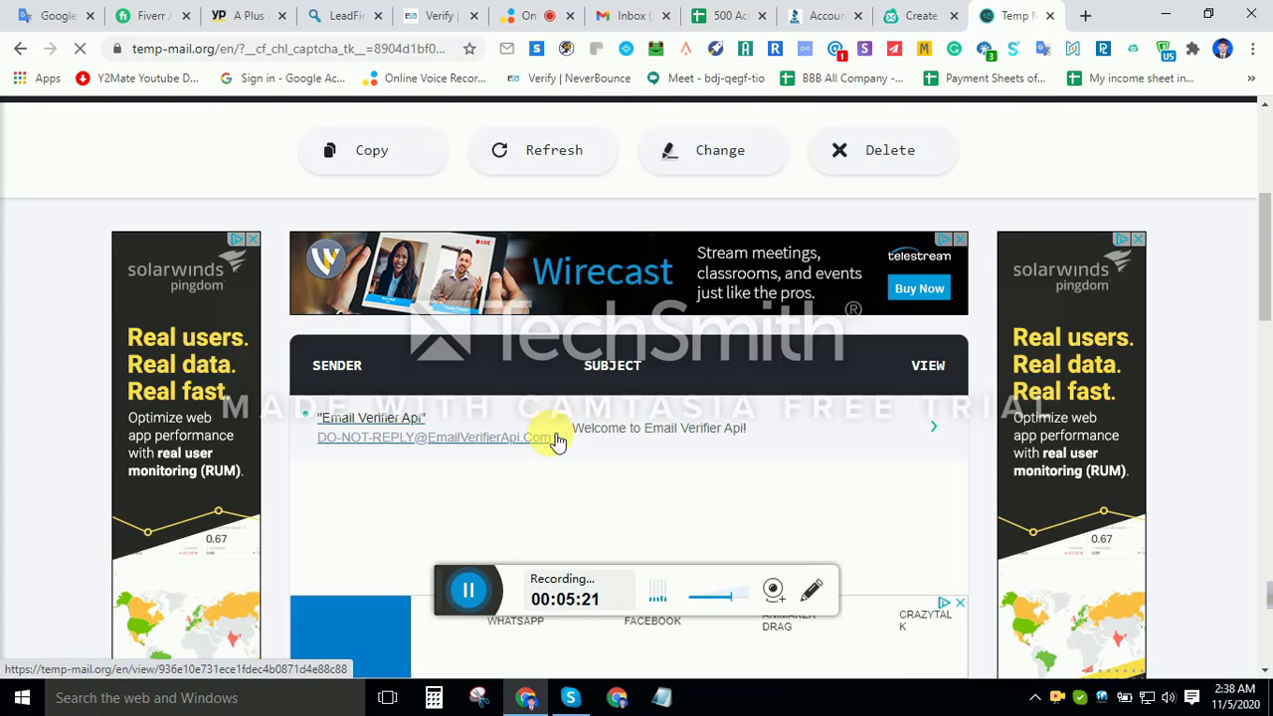
left_click(487, 412)
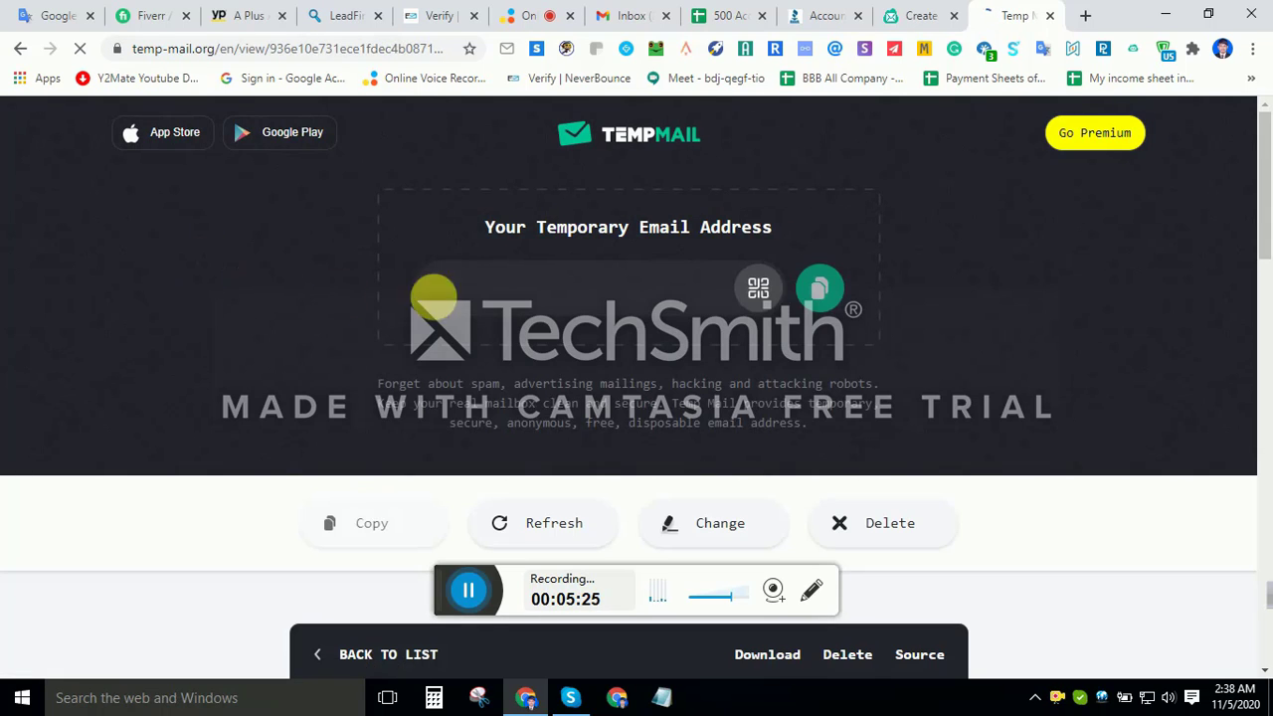
scroll(412, 341, "down", 4)
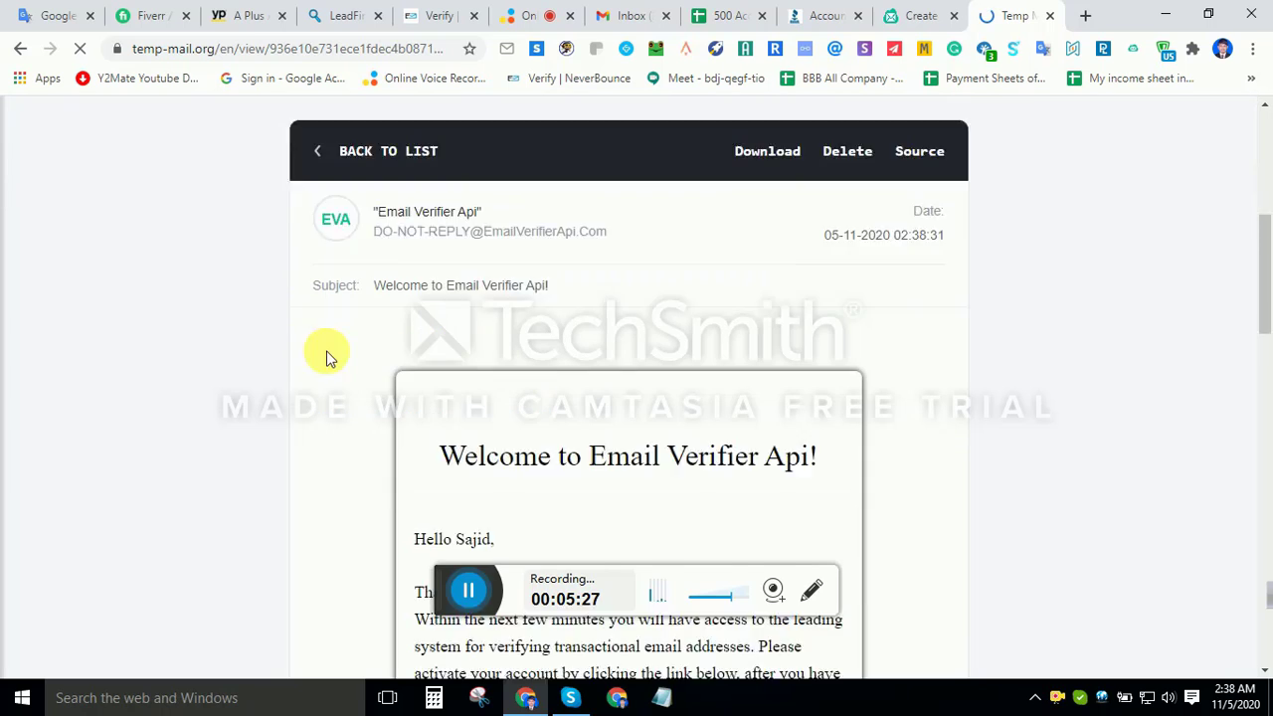
scroll(477, 348, "down", 3)
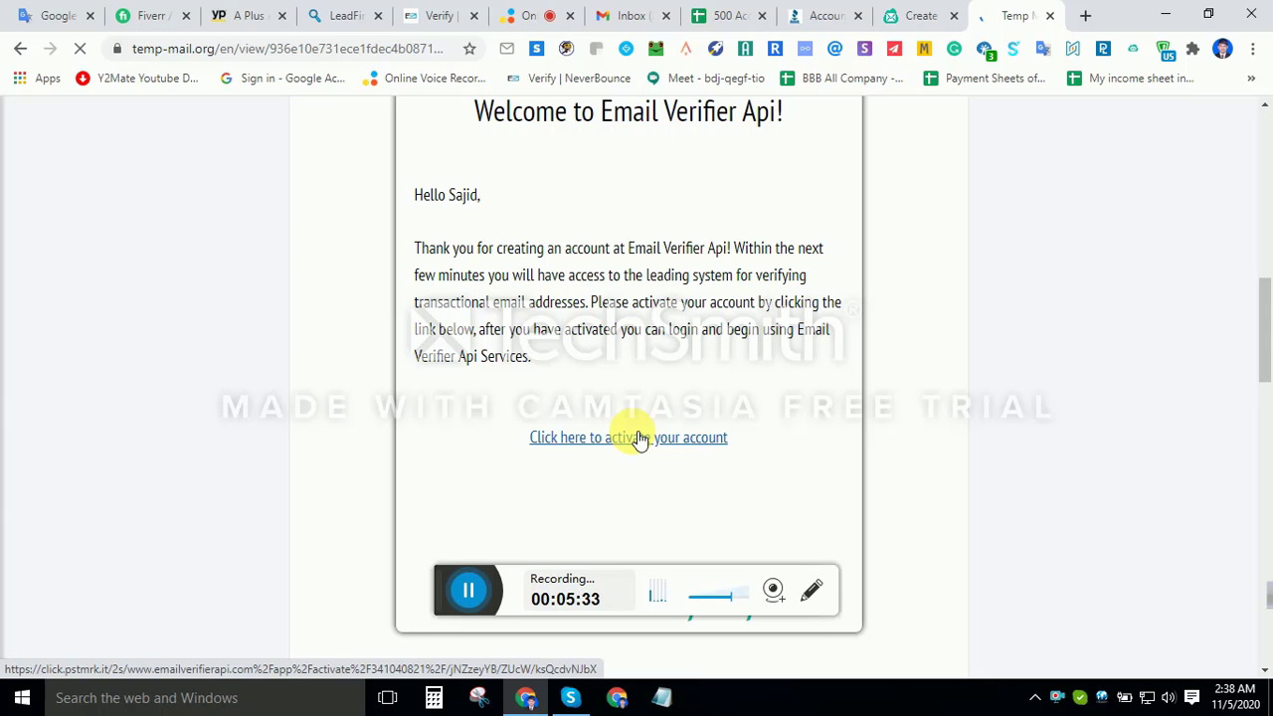
left_click(641, 439)
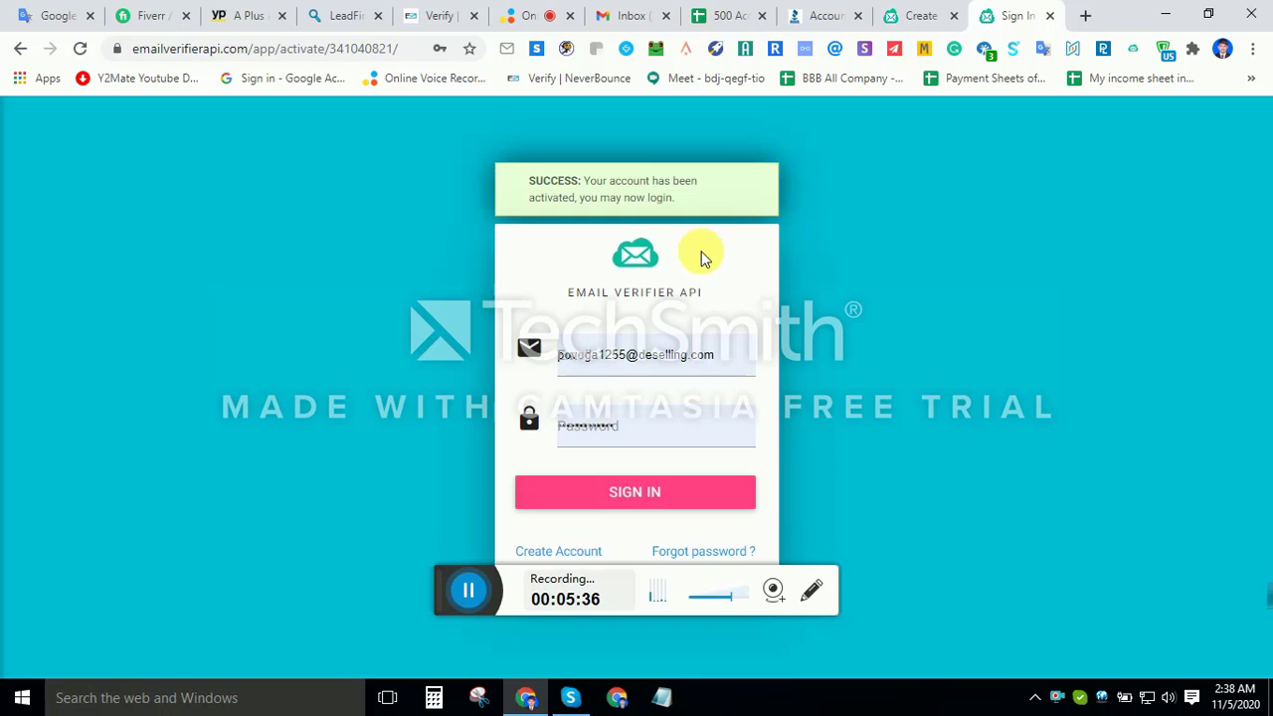
Sign in to Email Verifier API with the temporary email address and the account password, and save the login in the browser.
left_click(641, 354)
key("ctrl+a")
key("ctrl+v")
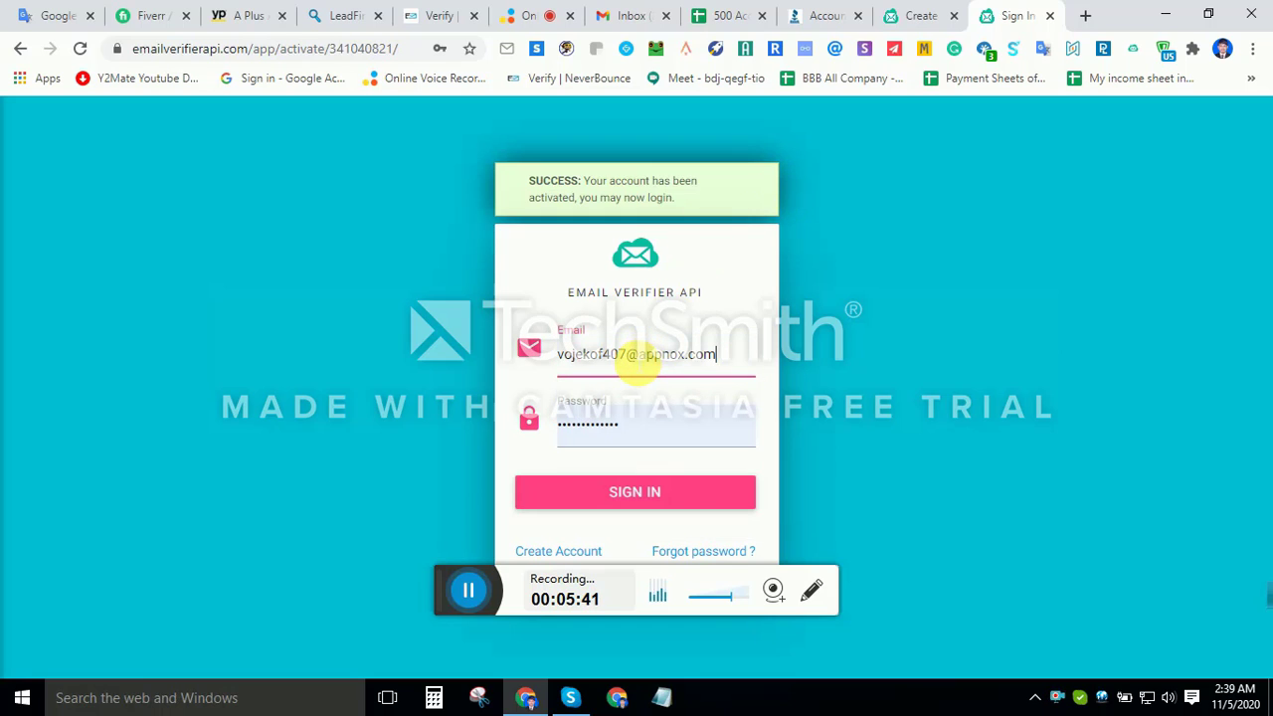
double_click(610, 422)
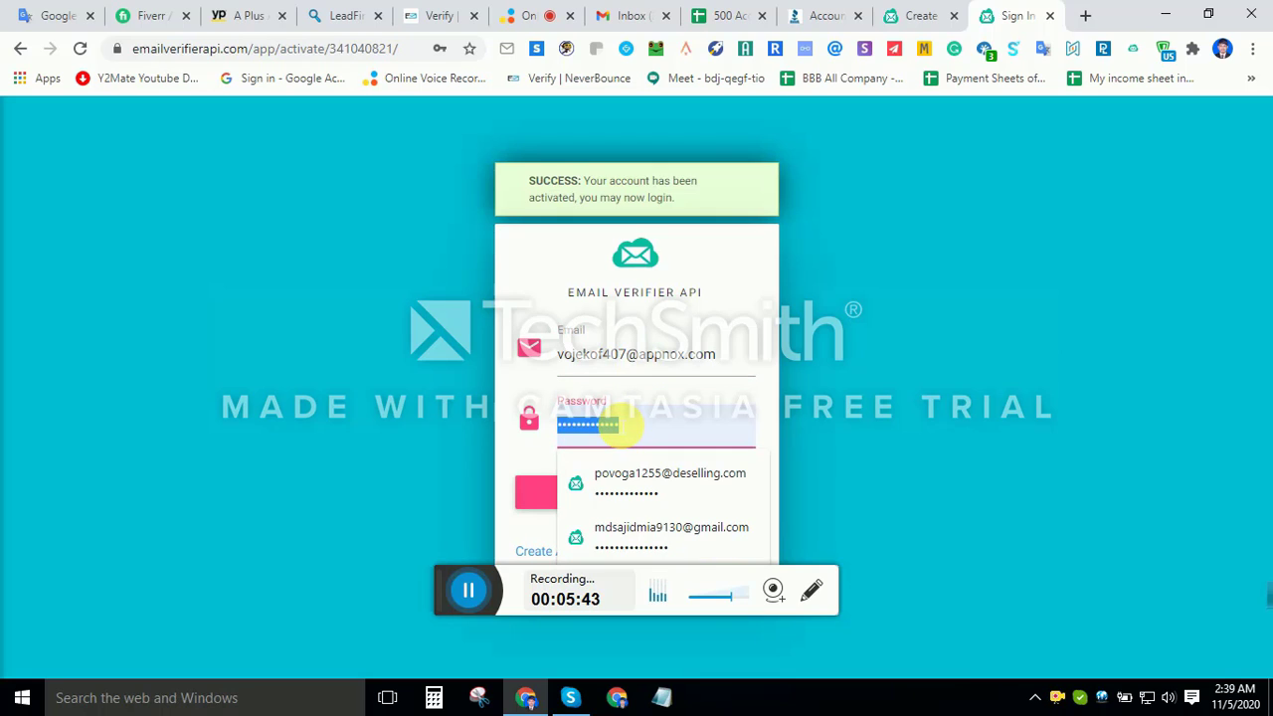
type("••")
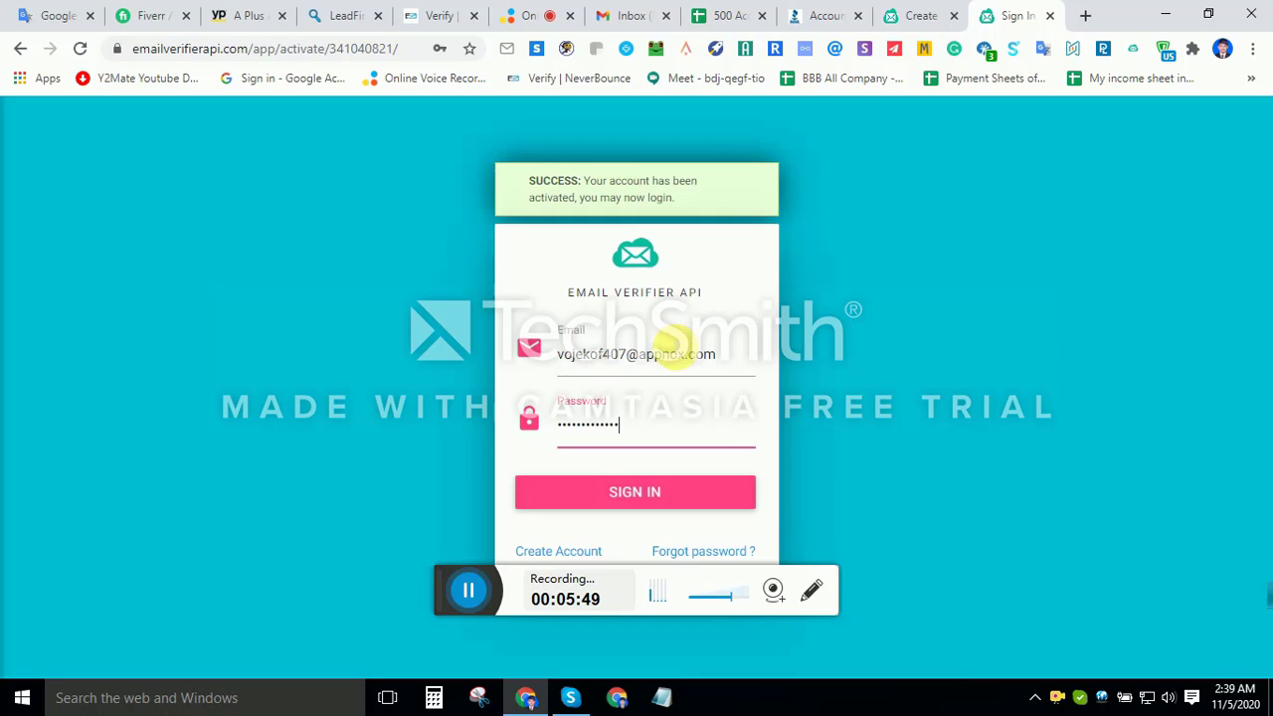
left_click(622, 505)
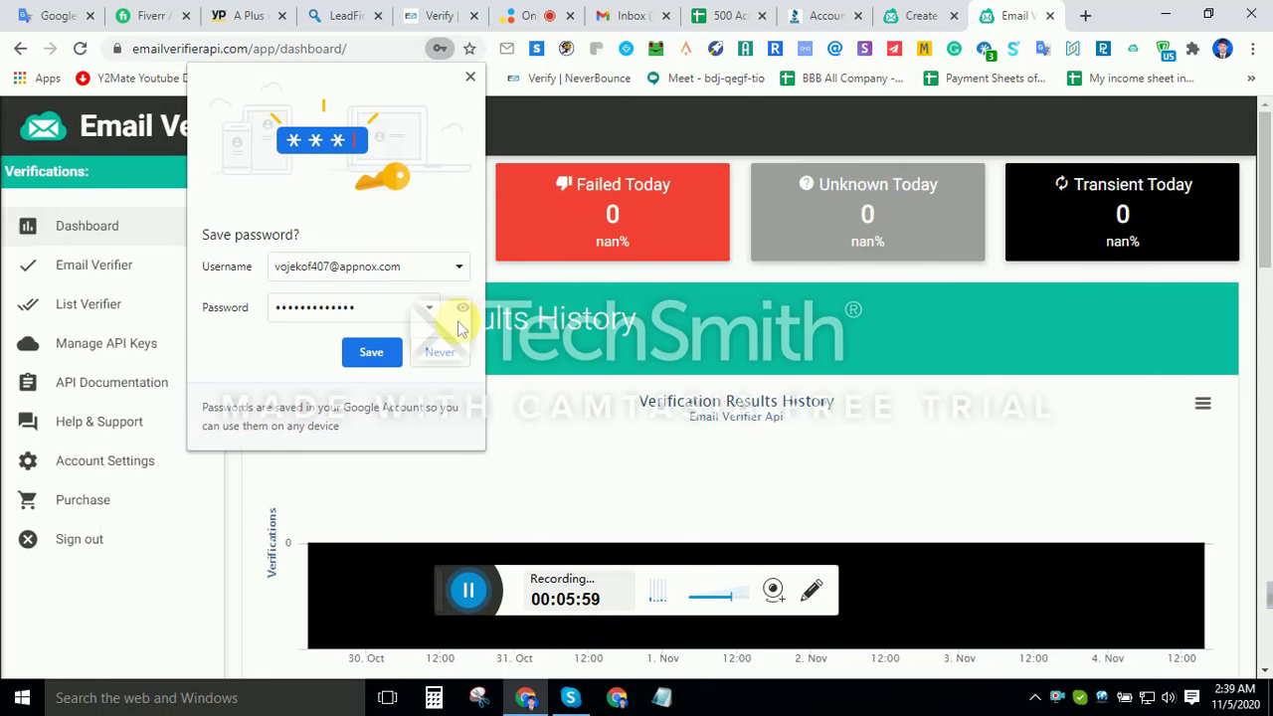
left_click(369, 352)
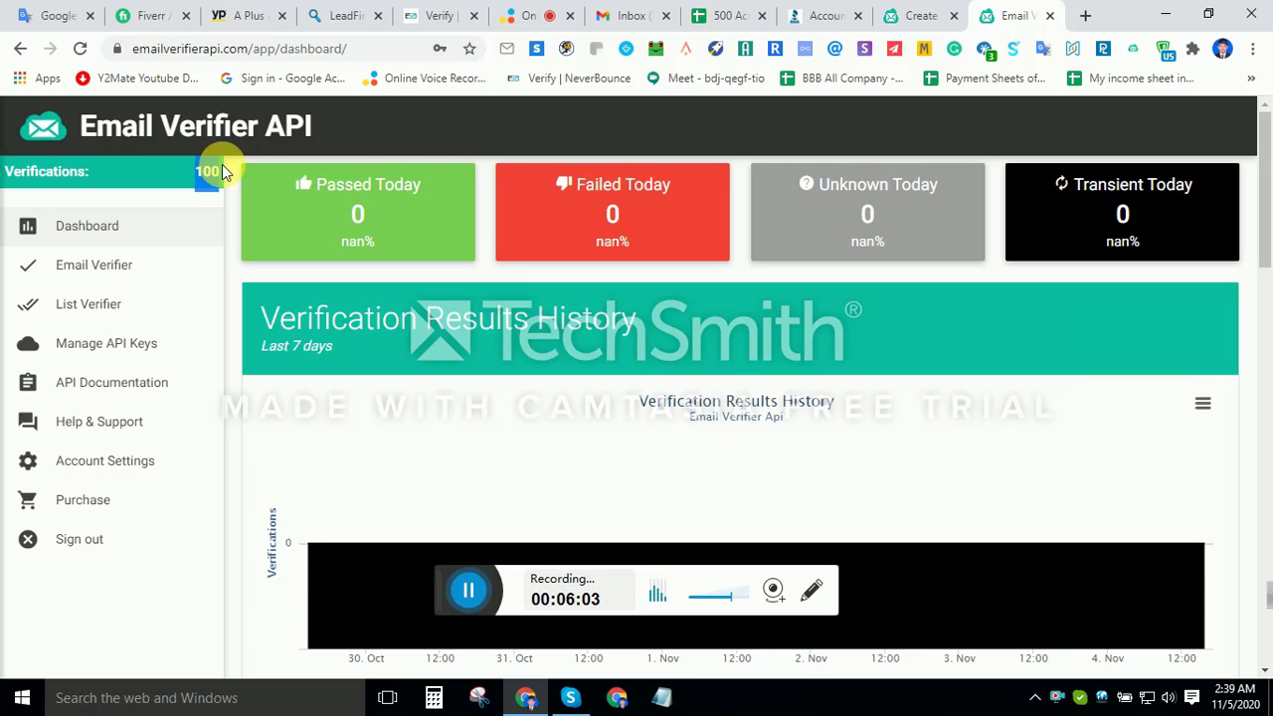
Copy the email address in row 244 of the 500 Accounting lead in USA sheet and return to the Email Verifier API dashboard.
left_click(718, 12)
left_click(667, 411)
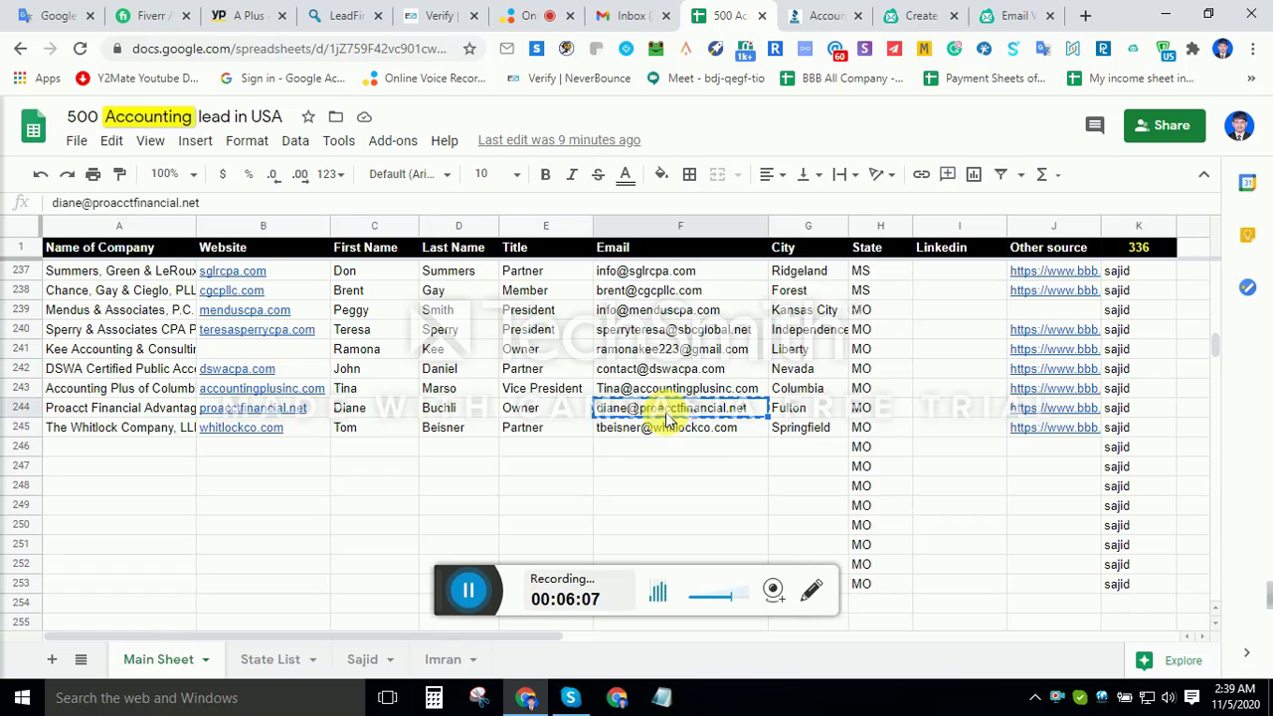
left_click(1035, 14)
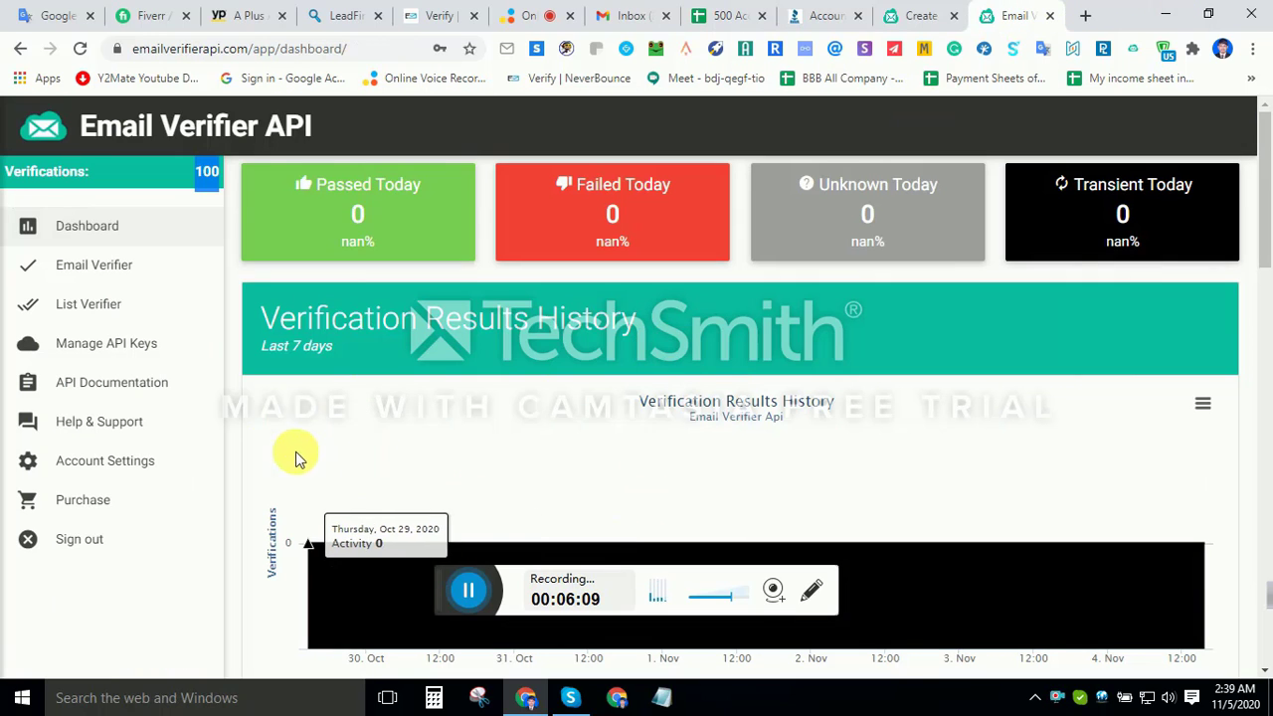
Open the Email Verifier tool, close the leftover Create Account page, and verify the copied row 244 email address.
left_click(74, 274)
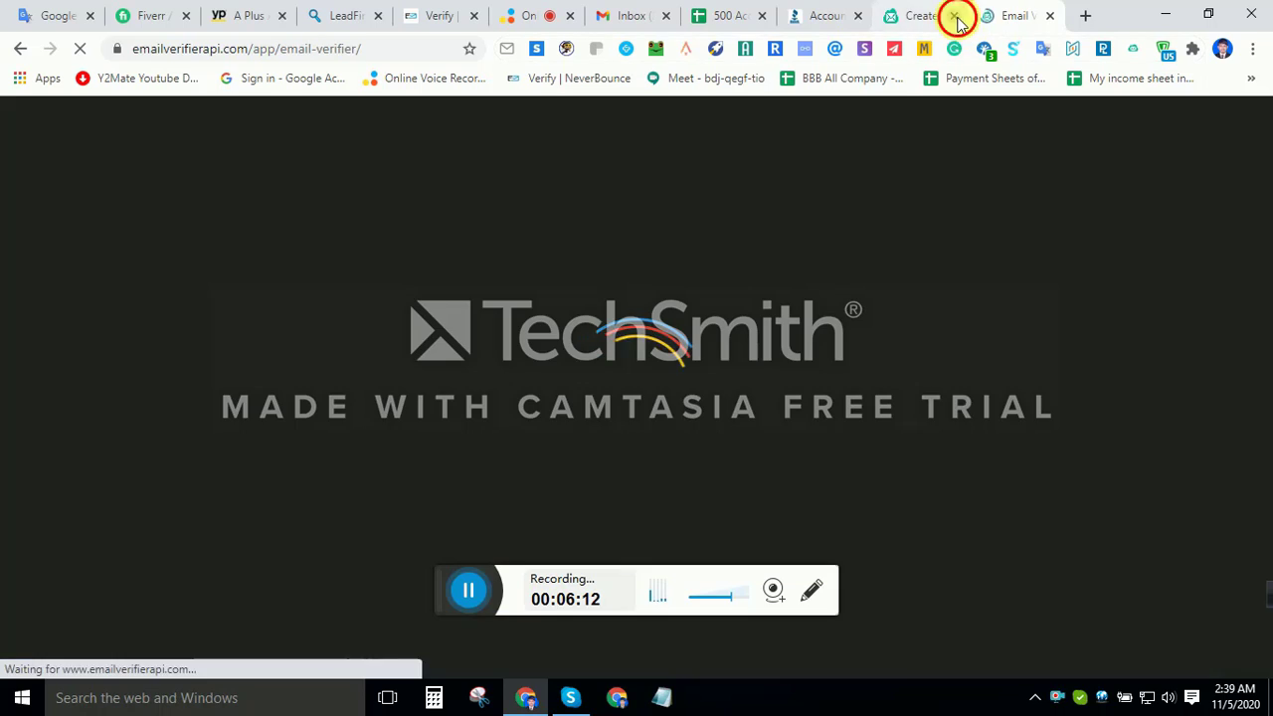
left_click(954, 15)
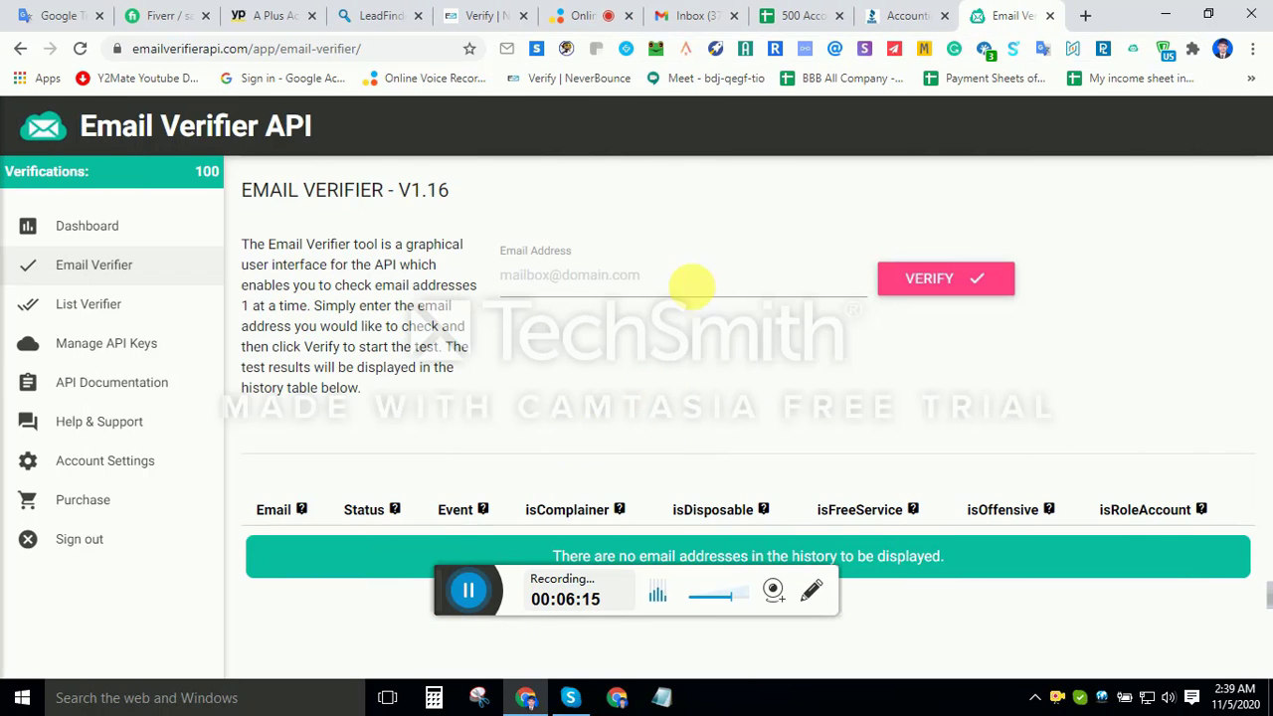
left_click(653, 276)
key("ctrl+v")
left_click(898, 280)
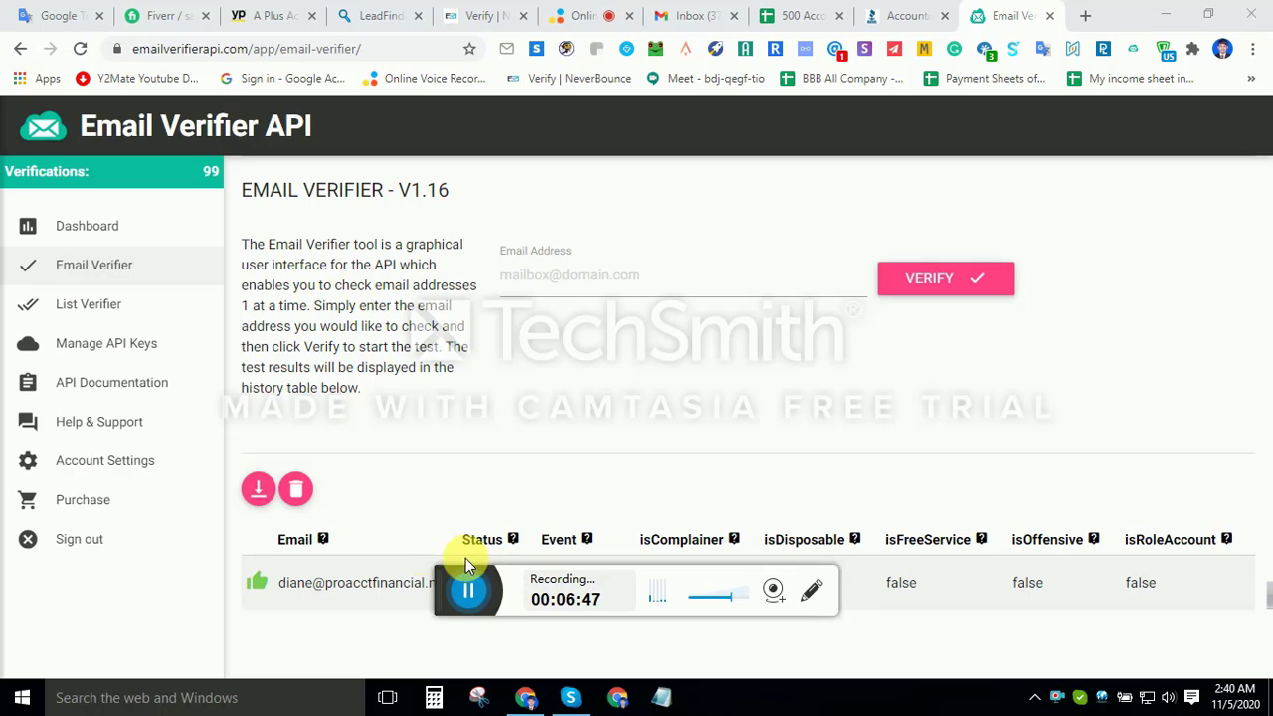
Copy the email address in row 243 of the lead sheet and submit it for verification in the Email Verifier tool.
left_click(815, 12)
left_click(704, 390)
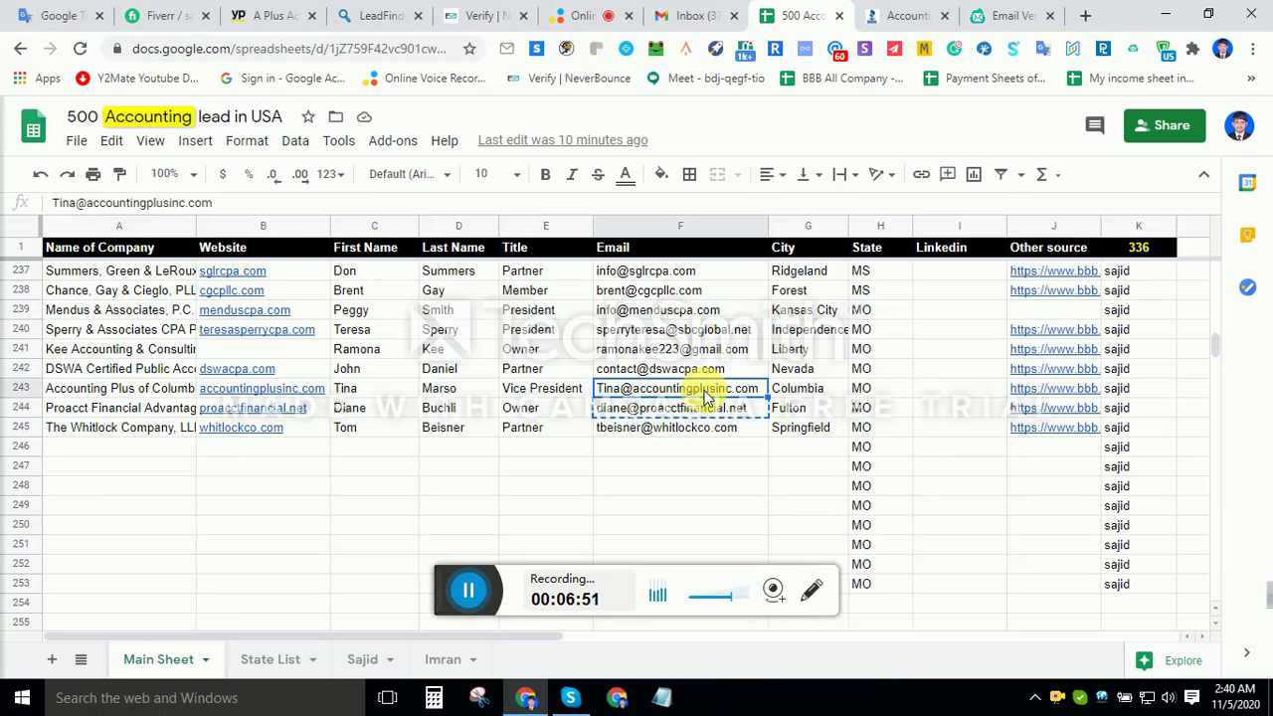
left_click(1009, 15)
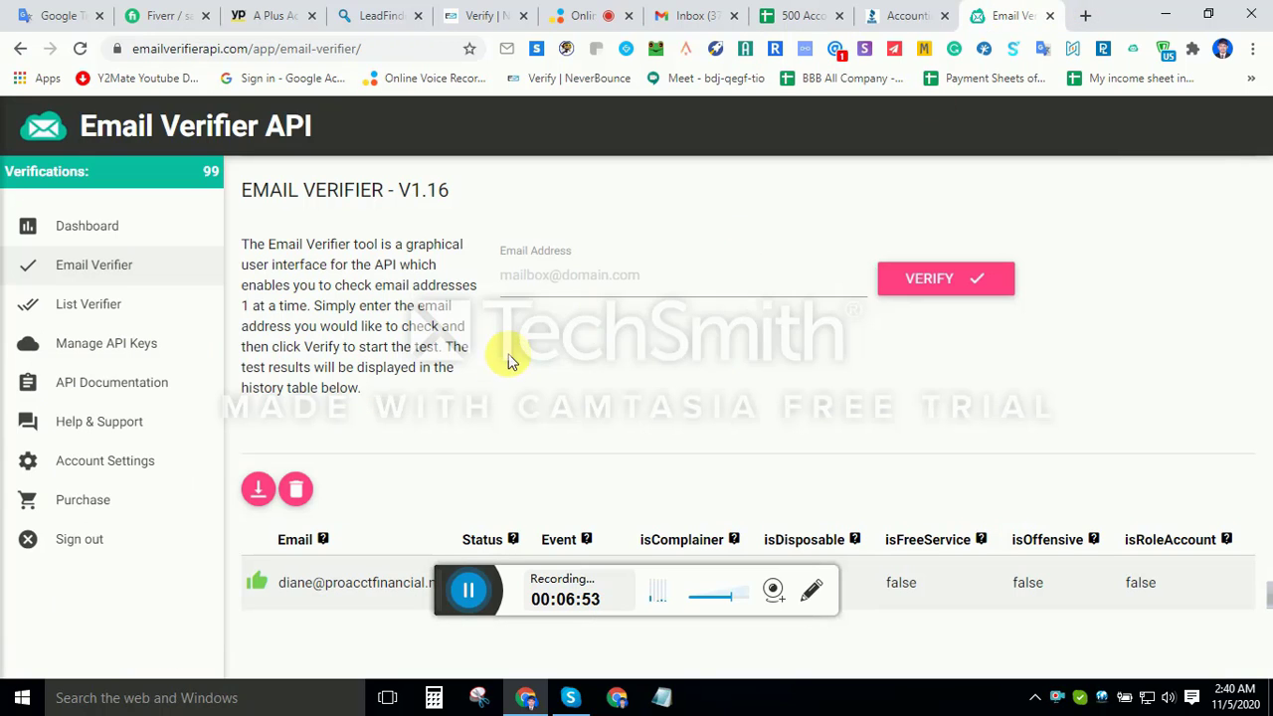
left_click(583, 284)
key("ctrl+v")
left_click(962, 279)
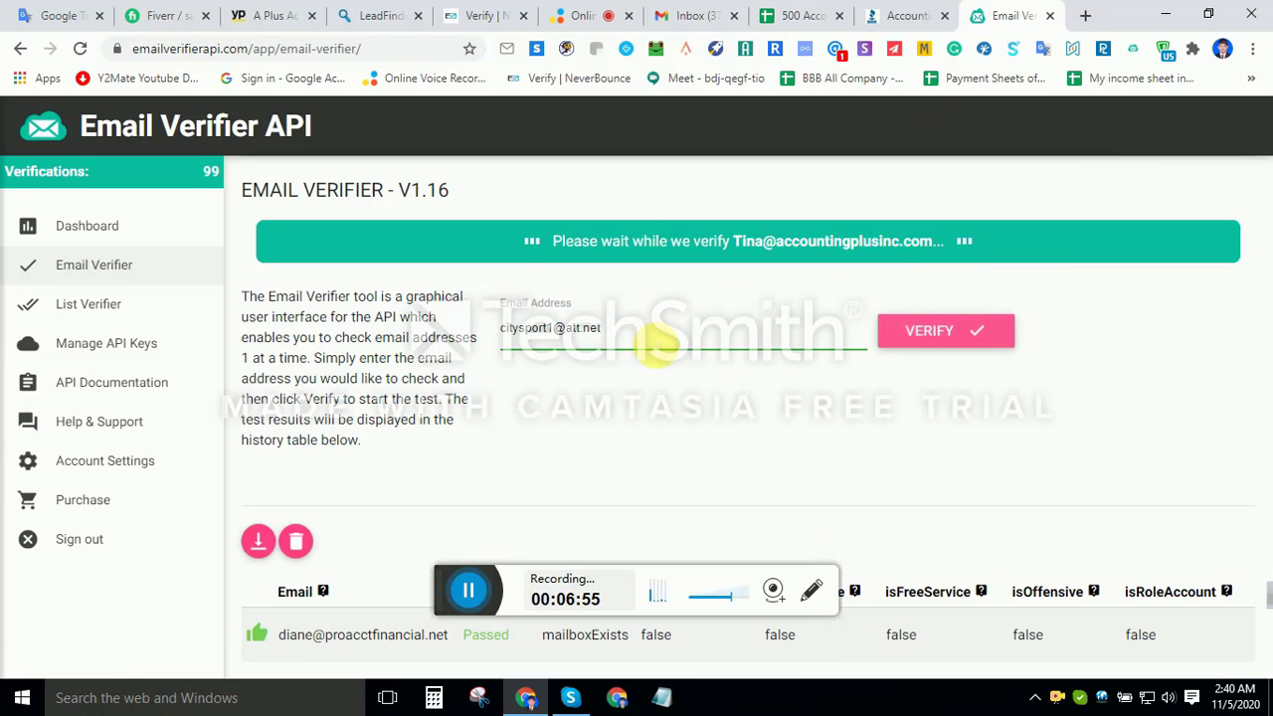